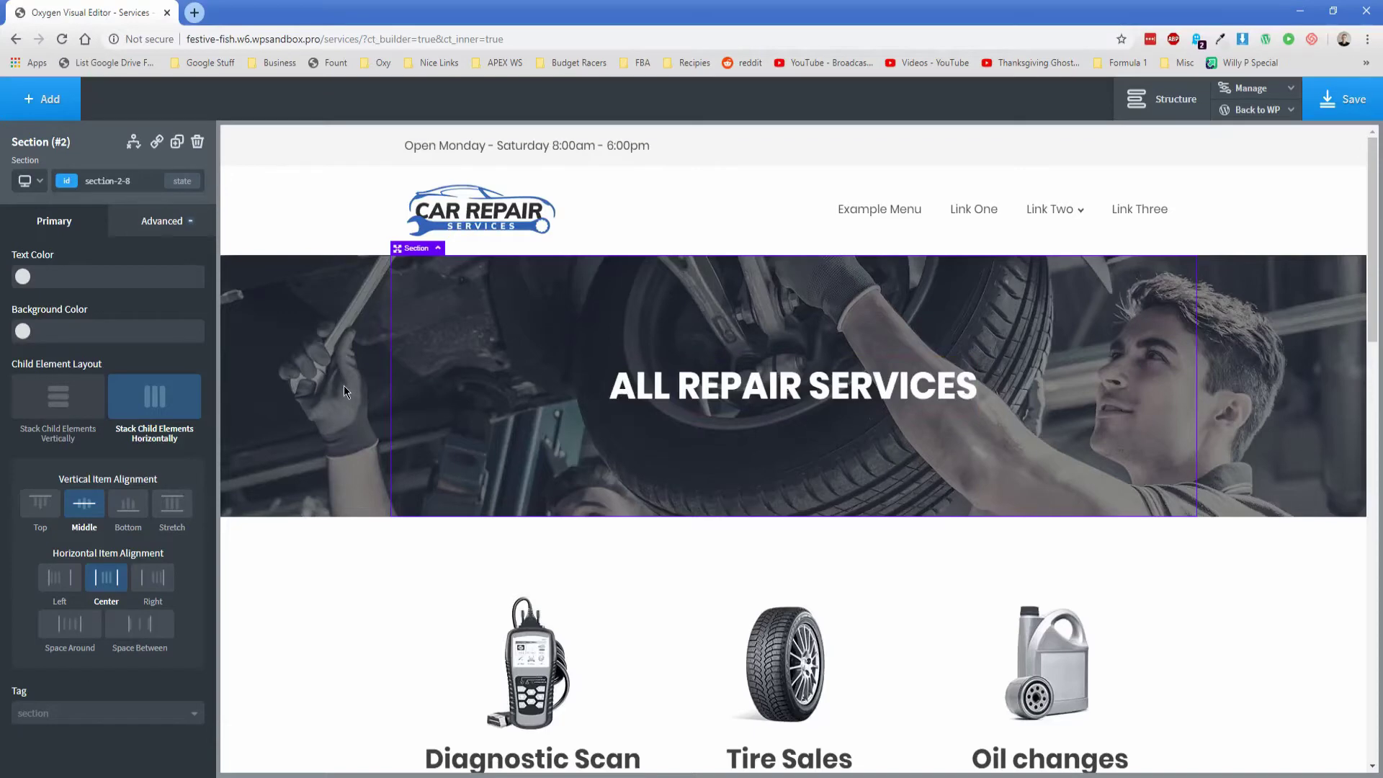
# Add a Button component to the hero section beside the ALL REPAIR SERVICES heading
pyautogui.scroll(-9, 343, 386)
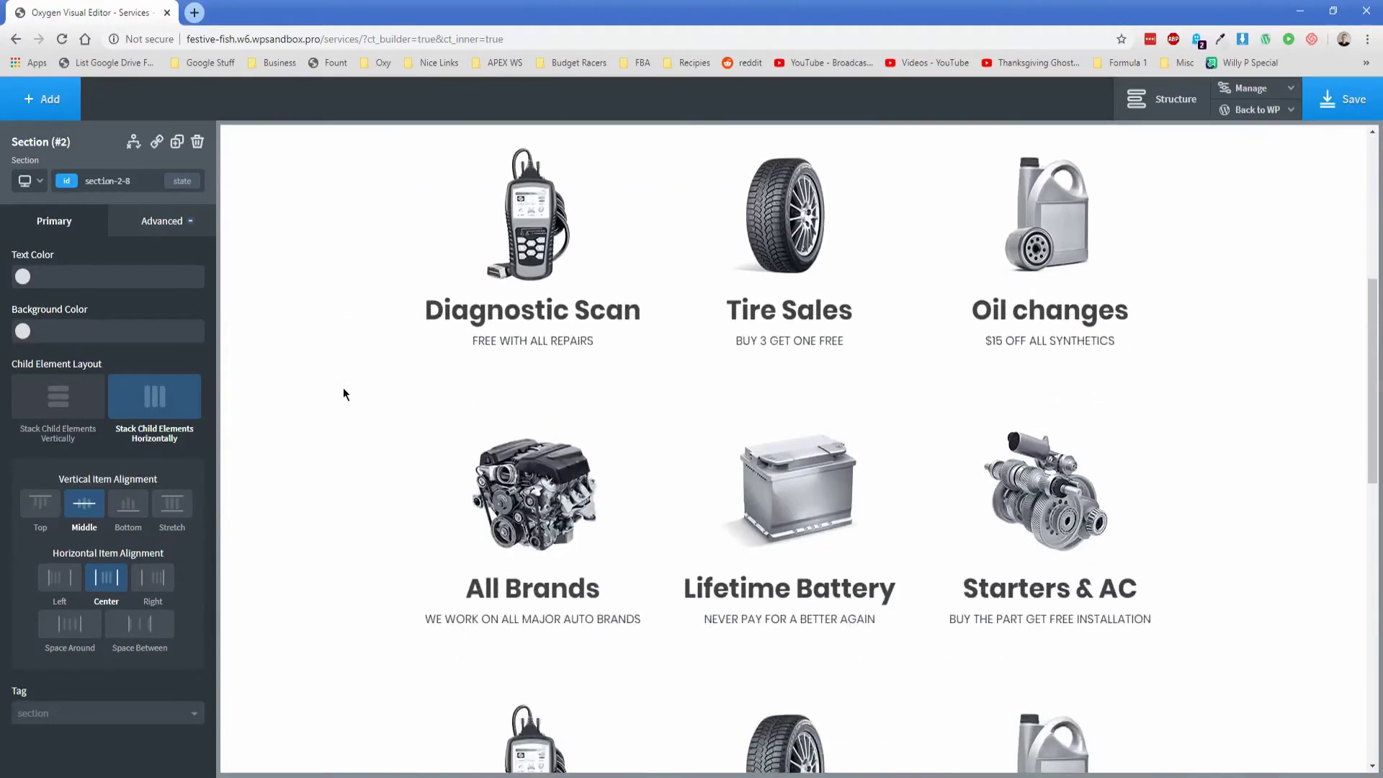
pyautogui.scroll(-3, 342, 388)
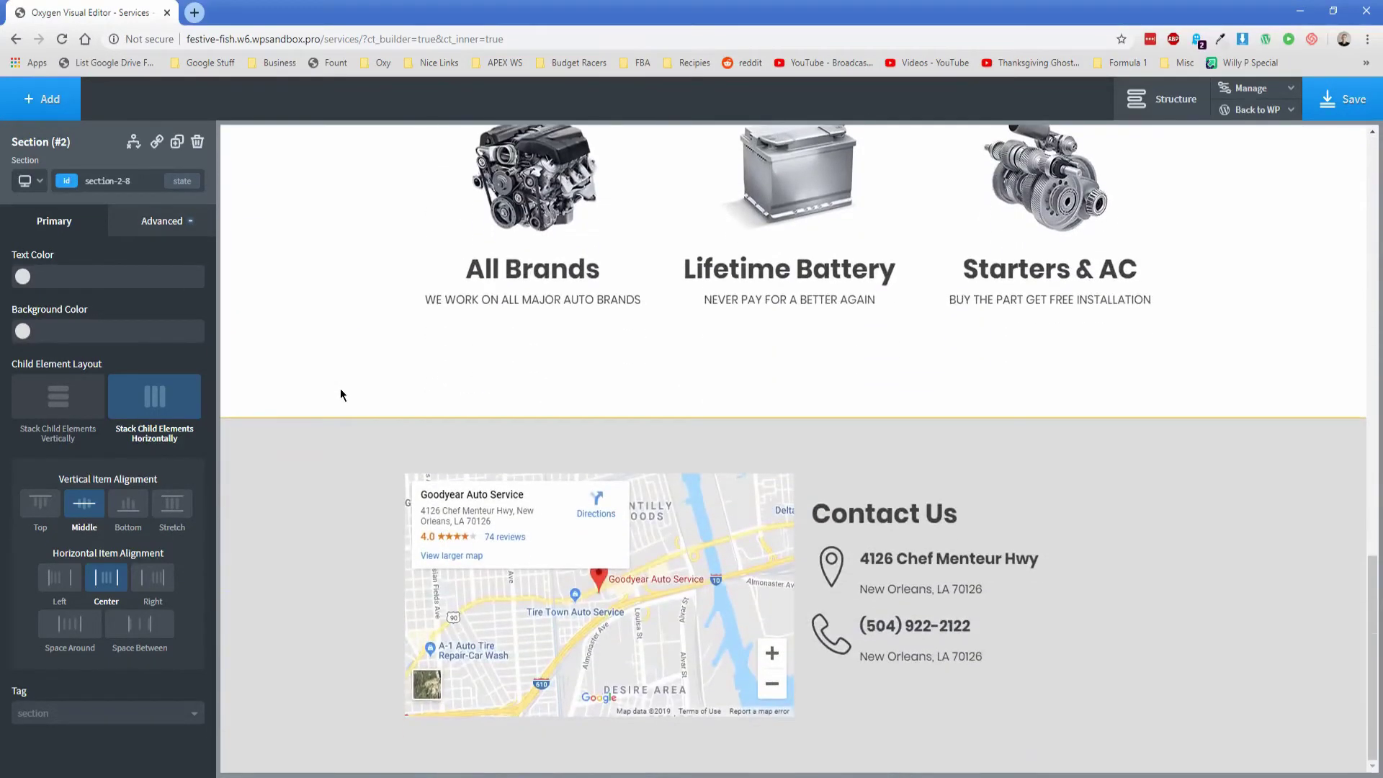
pyautogui.scroll(5, 343, 404)
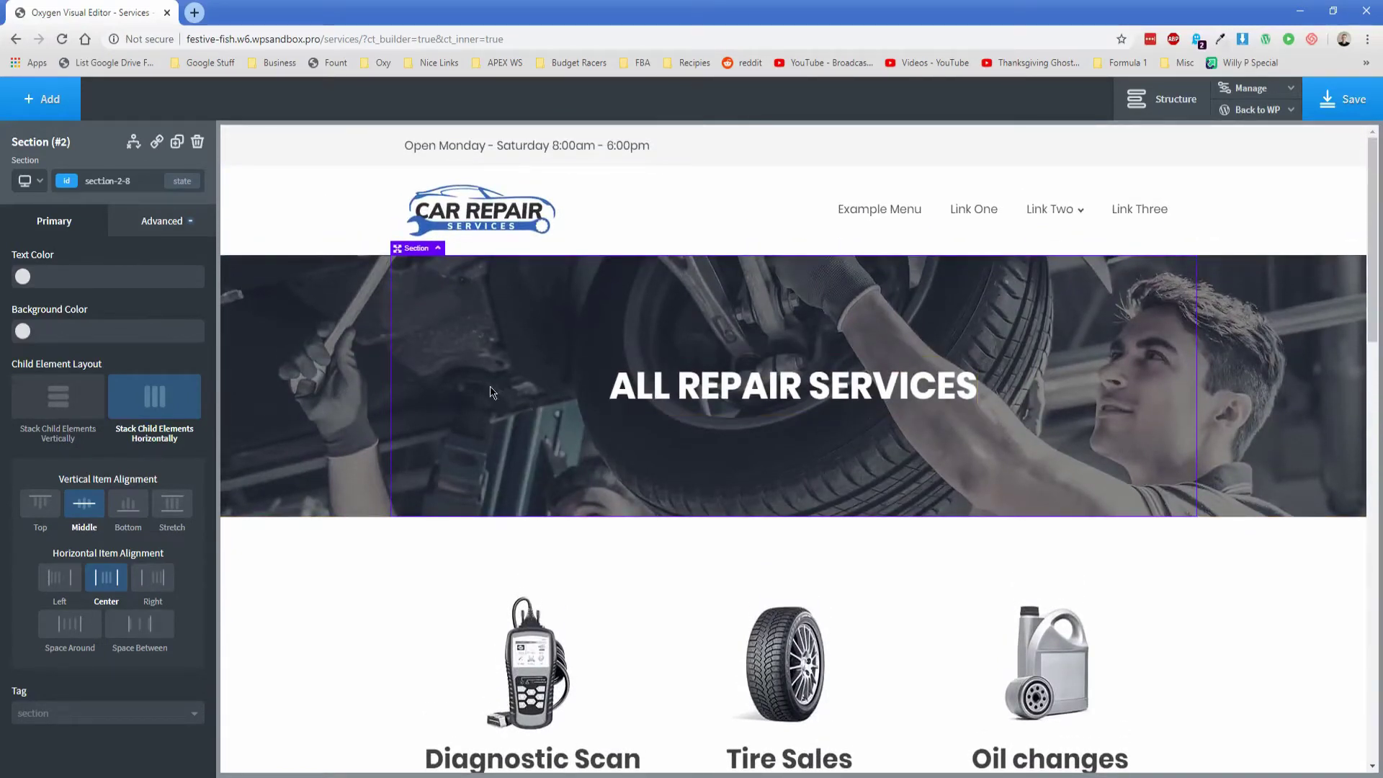
pyautogui.click(36, 100)
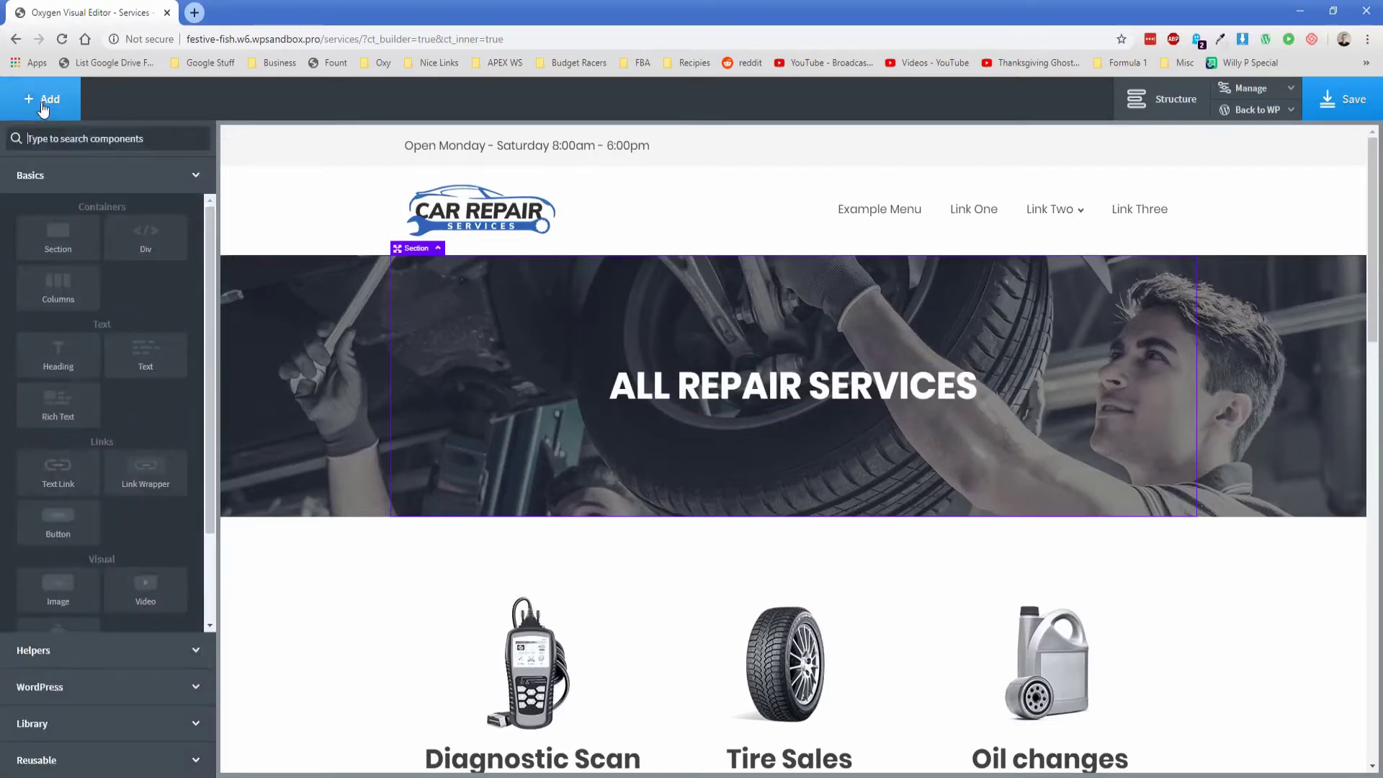
pyautogui.moveTo(237, 500); pyautogui.dragTo(407, 473)
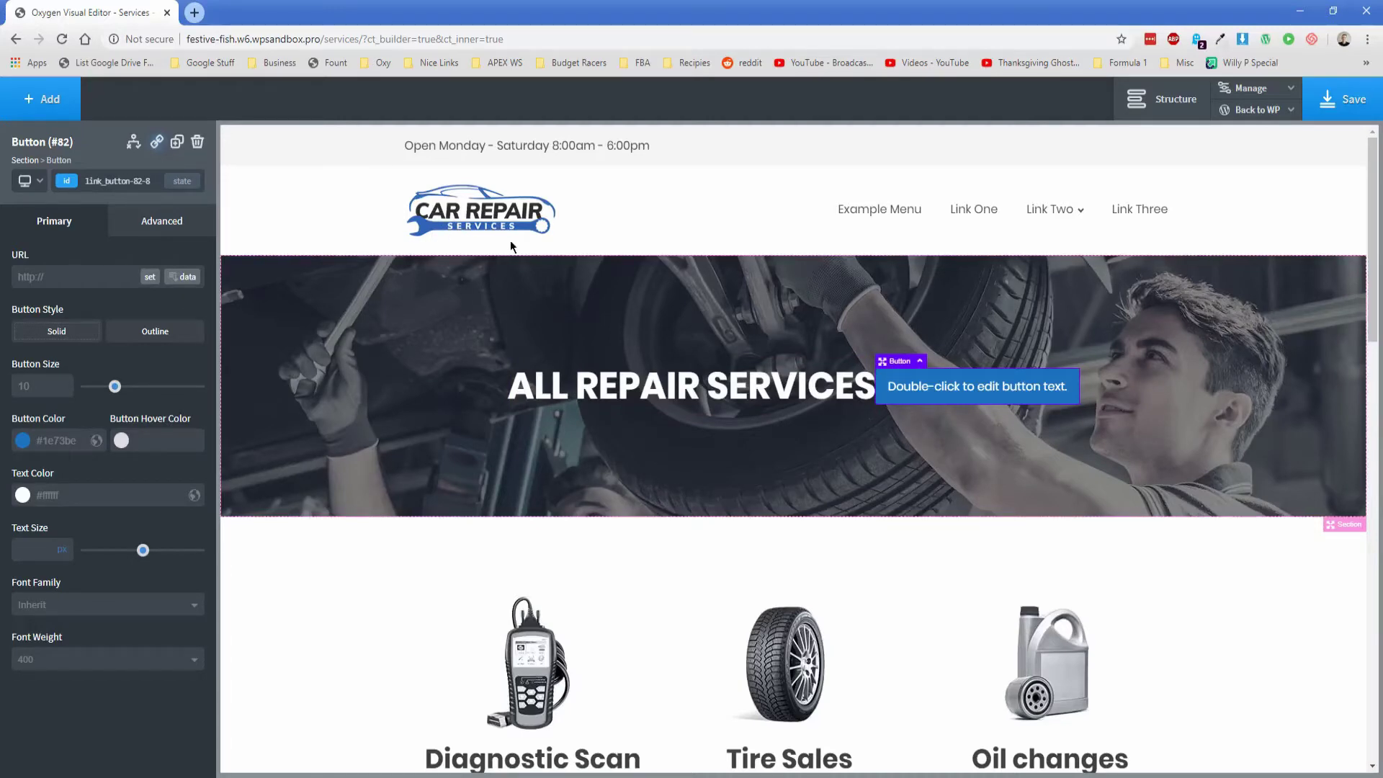
# Set the button colour to blue #2f63b6
pyautogui.click(1219, 39)
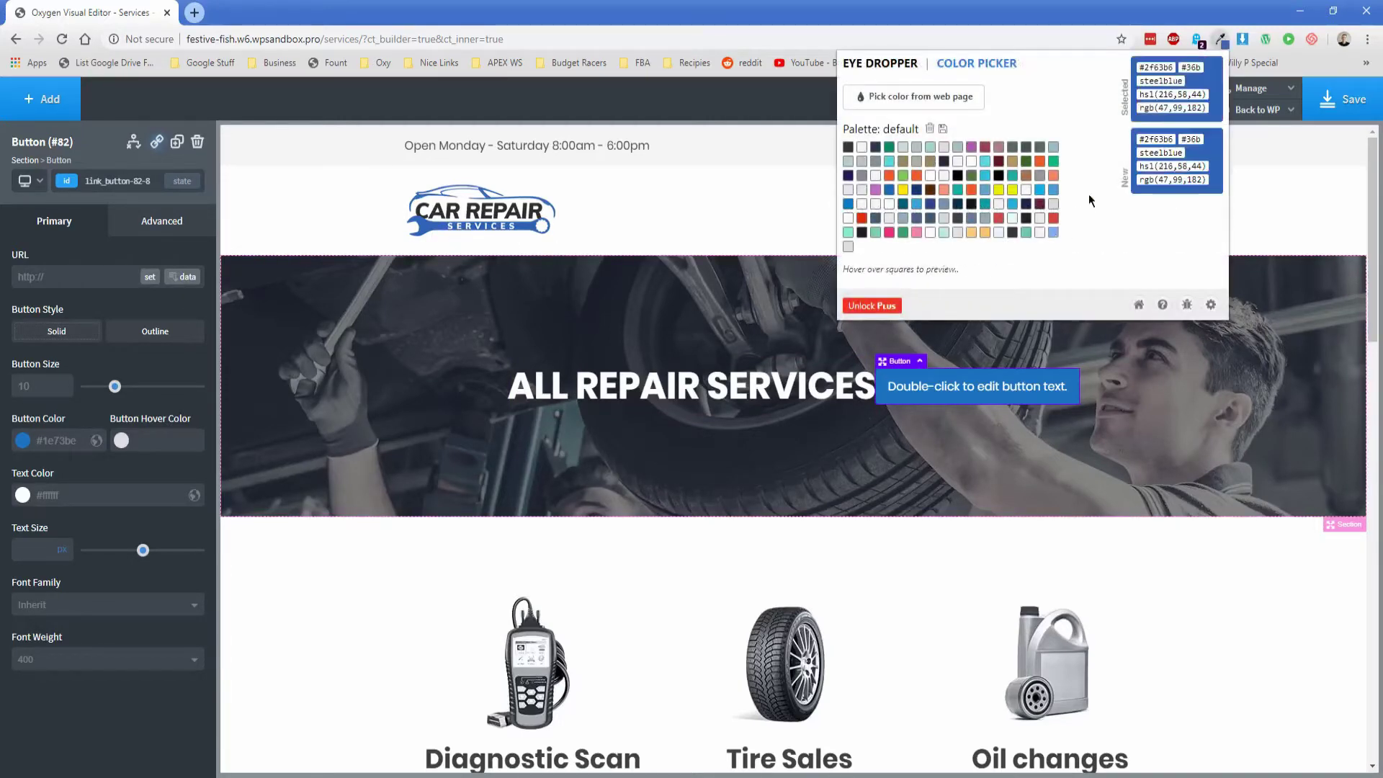
pyautogui.click(63, 439)
pyautogui.write('#2f63b6')
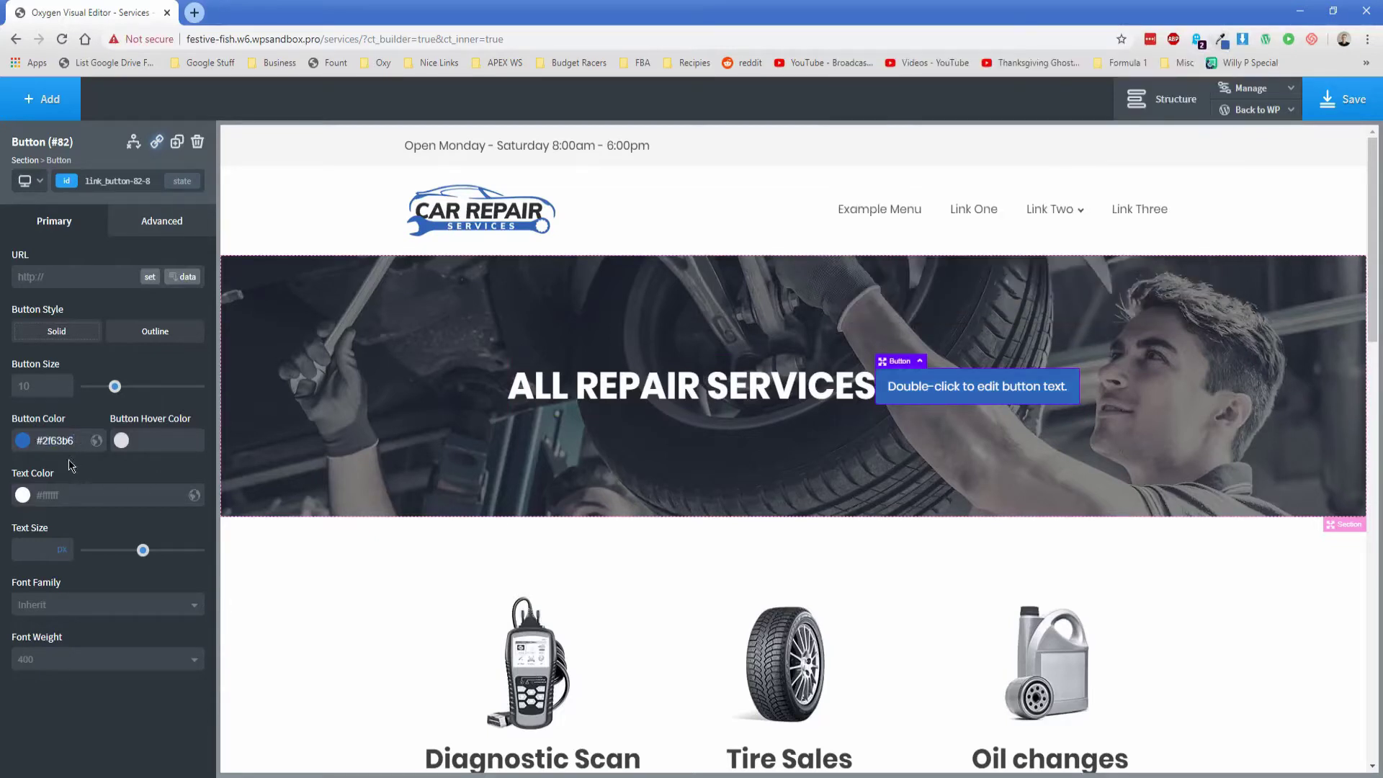
# Give the button 12px top/bottom and 35px left/right padding, and relabel it BOOK NOW
pyautogui.click(154, 228)
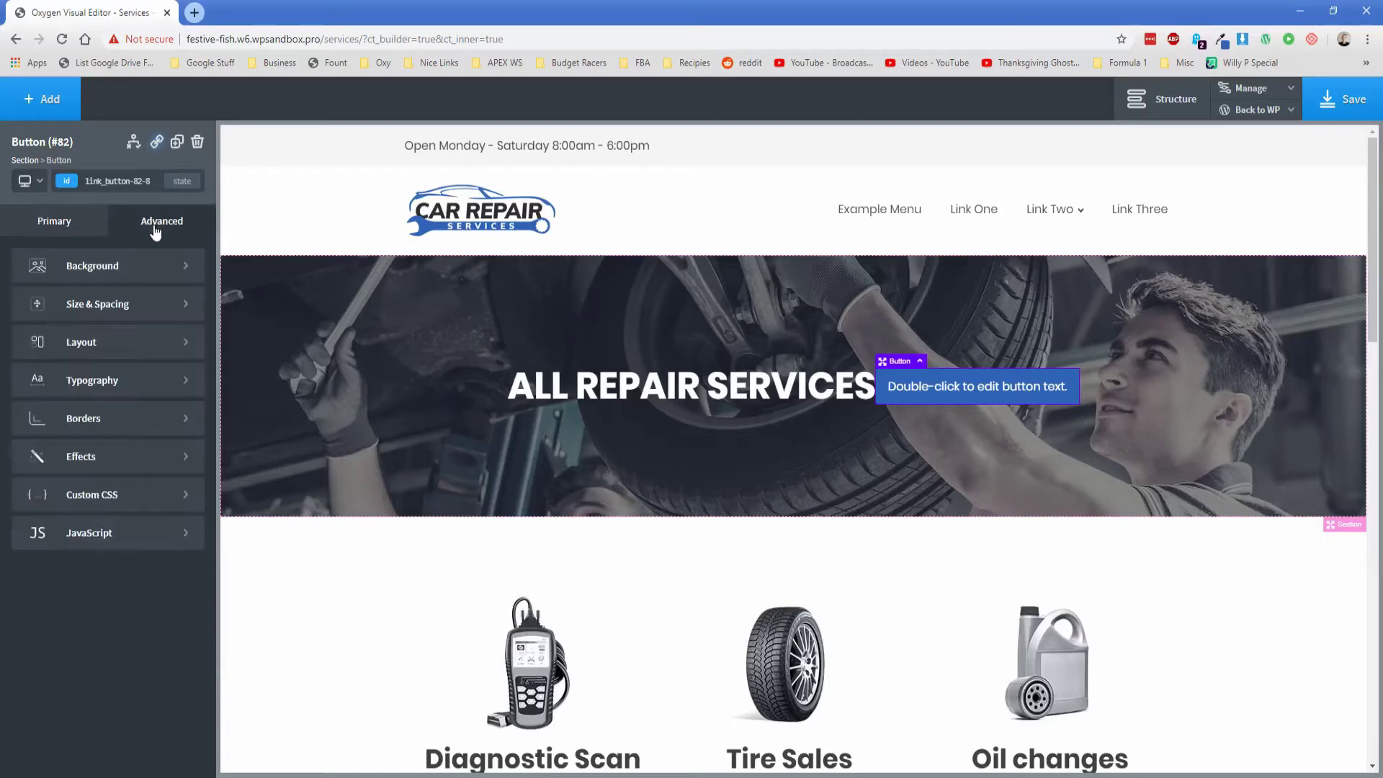
pyautogui.click(79, 304)
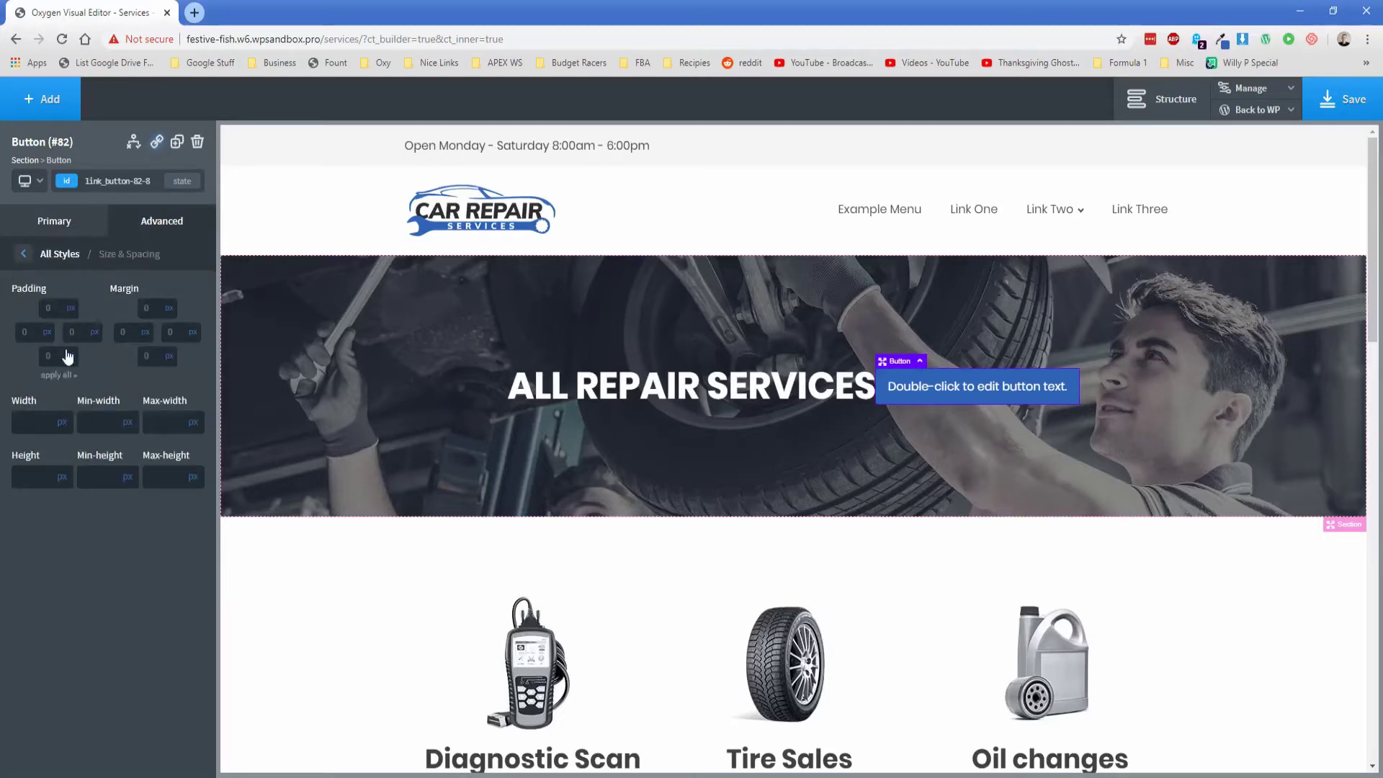
pyautogui.click(50, 308)
pyautogui.write('12')
pyautogui.click(53, 356)
pyautogui.write('1212')
pyautogui.click(26, 332)
pyautogui.write('35')
pyautogui.click(72, 332)
pyautogui.write('35')
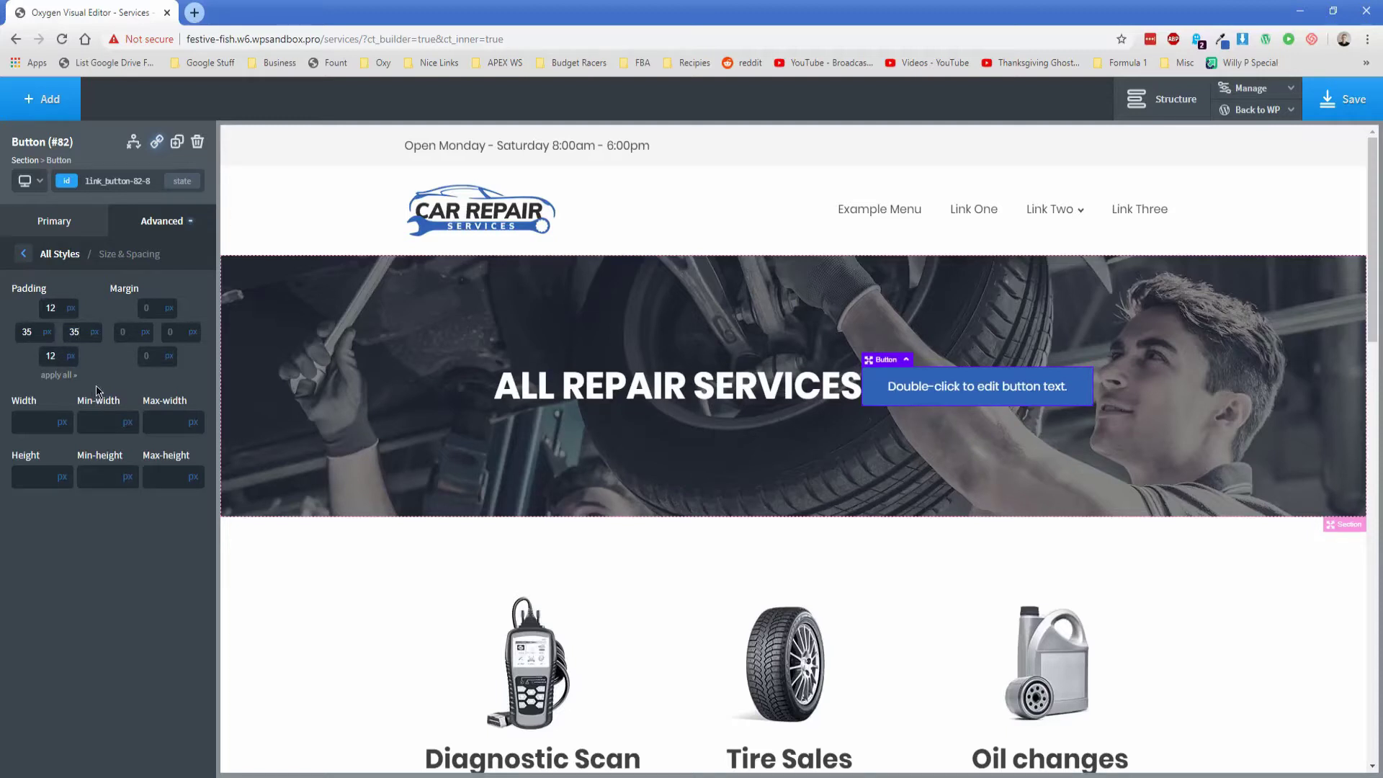
pyautogui.doubleClick(993, 388)
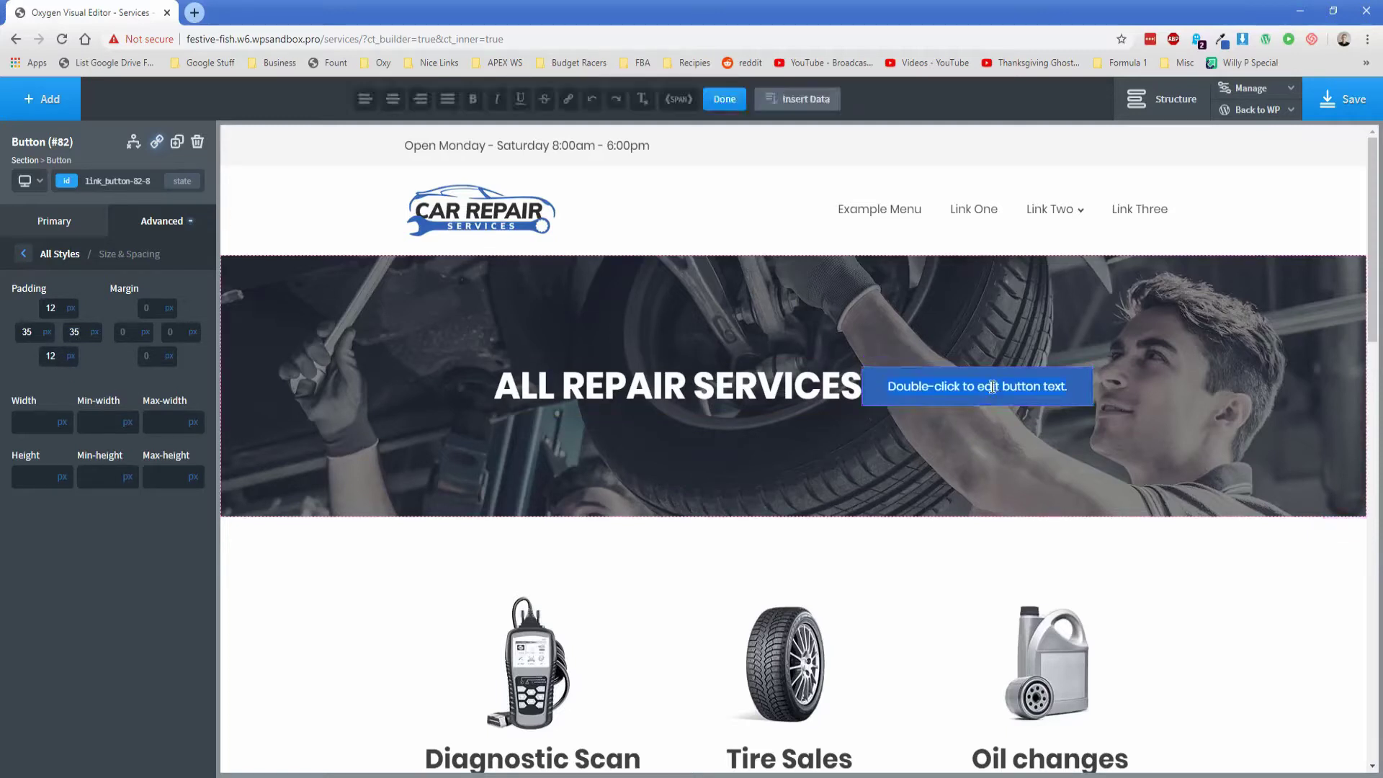
pyautogui.write('BOOK NOW')
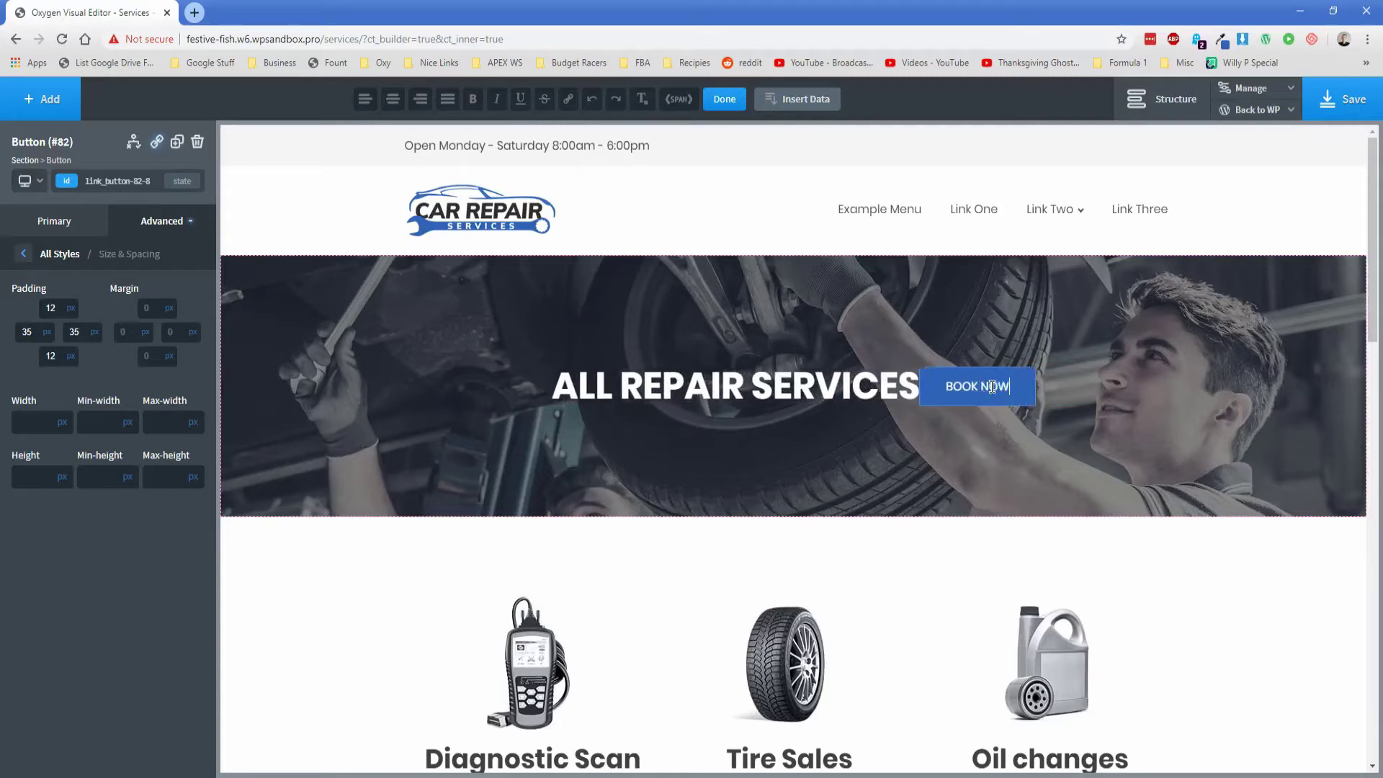
# Add a black box shadow with 0 horizontal, 10px vertical offset, 20px blur, 0 spread
pyautogui.click(153, 225)
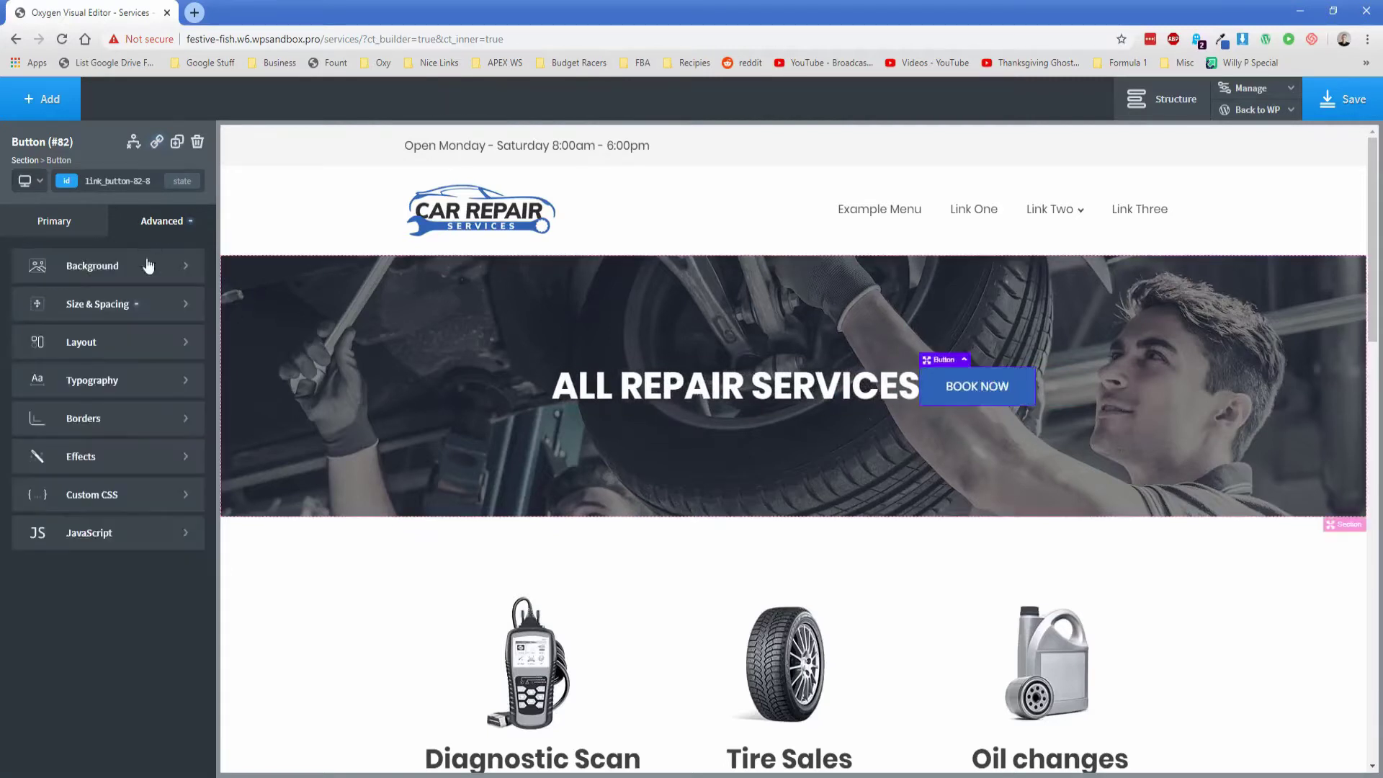
pyautogui.click(119, 460)
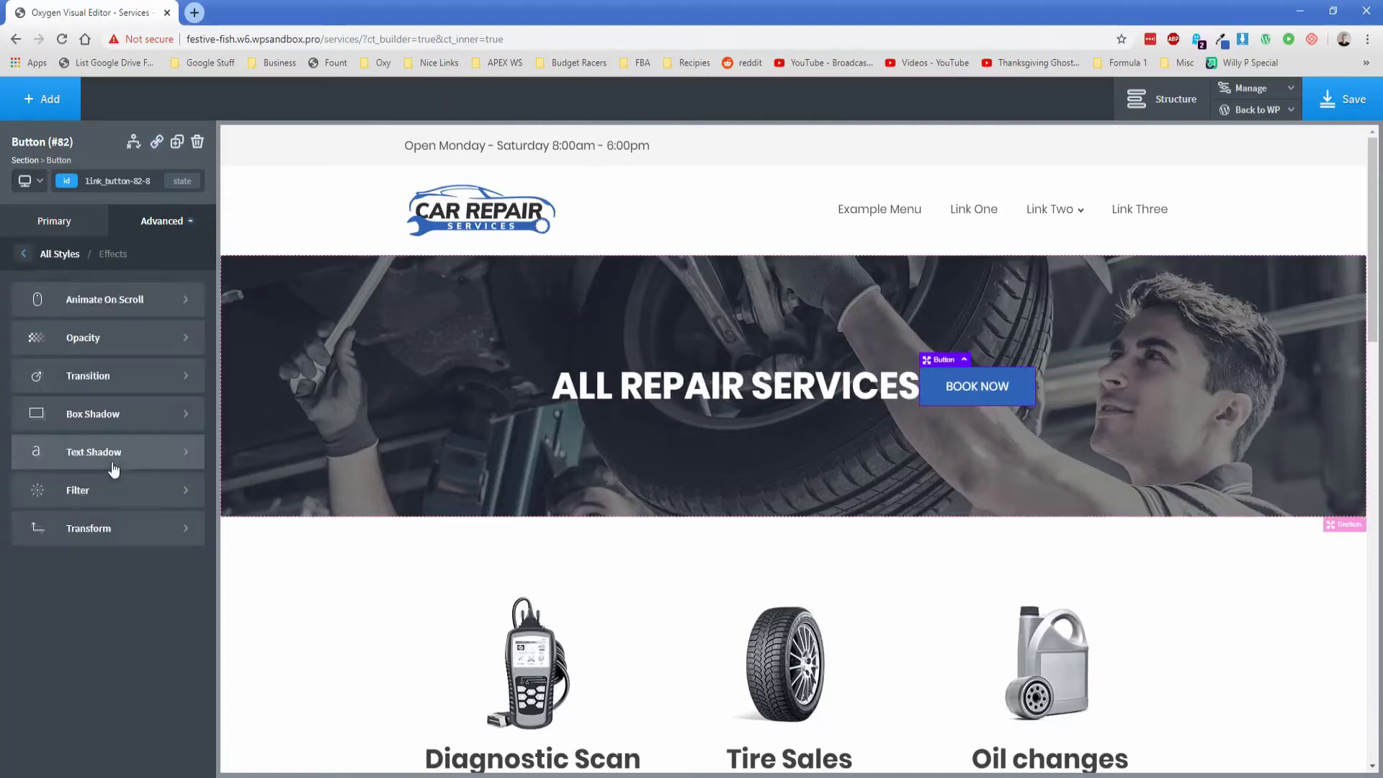
pyautogui.click(95, 416)
pyautogui.click(72, 348)
pyautogui.write('#0000')
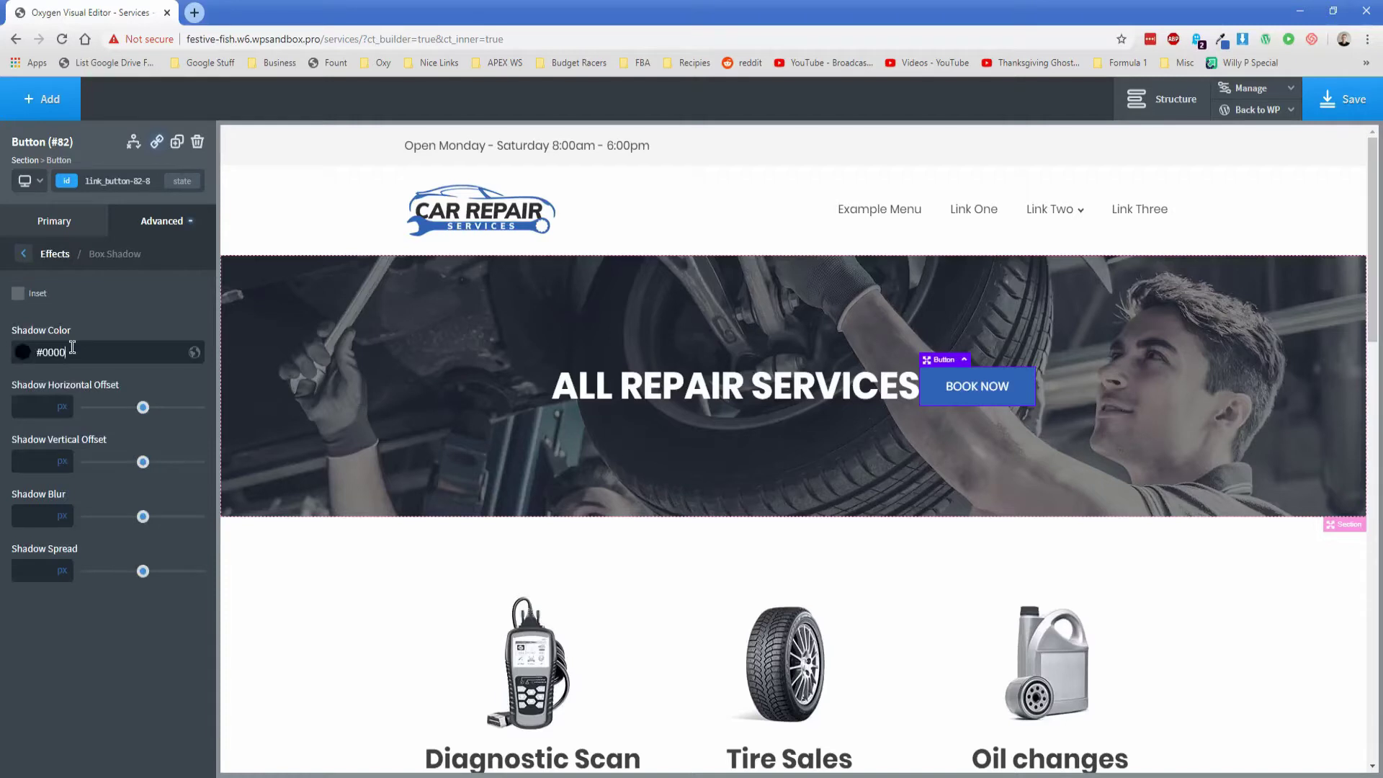
pyautogui.write('0000')
pyautogui.press('Tab')
pyautogui.write('10')
pyautogui.press('Tab')
pyautogui.write('20')
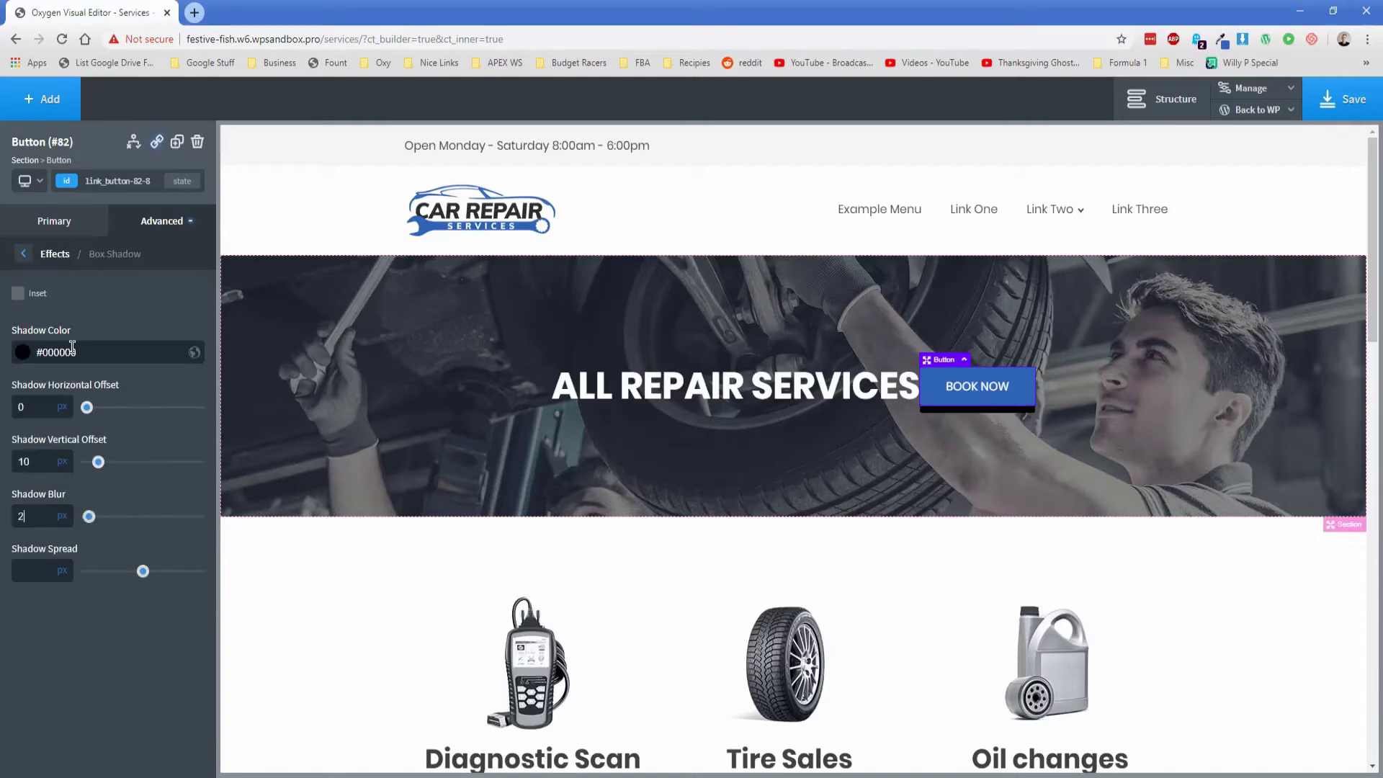
pyautogui.press('Tab')
pyautogui.write('0')
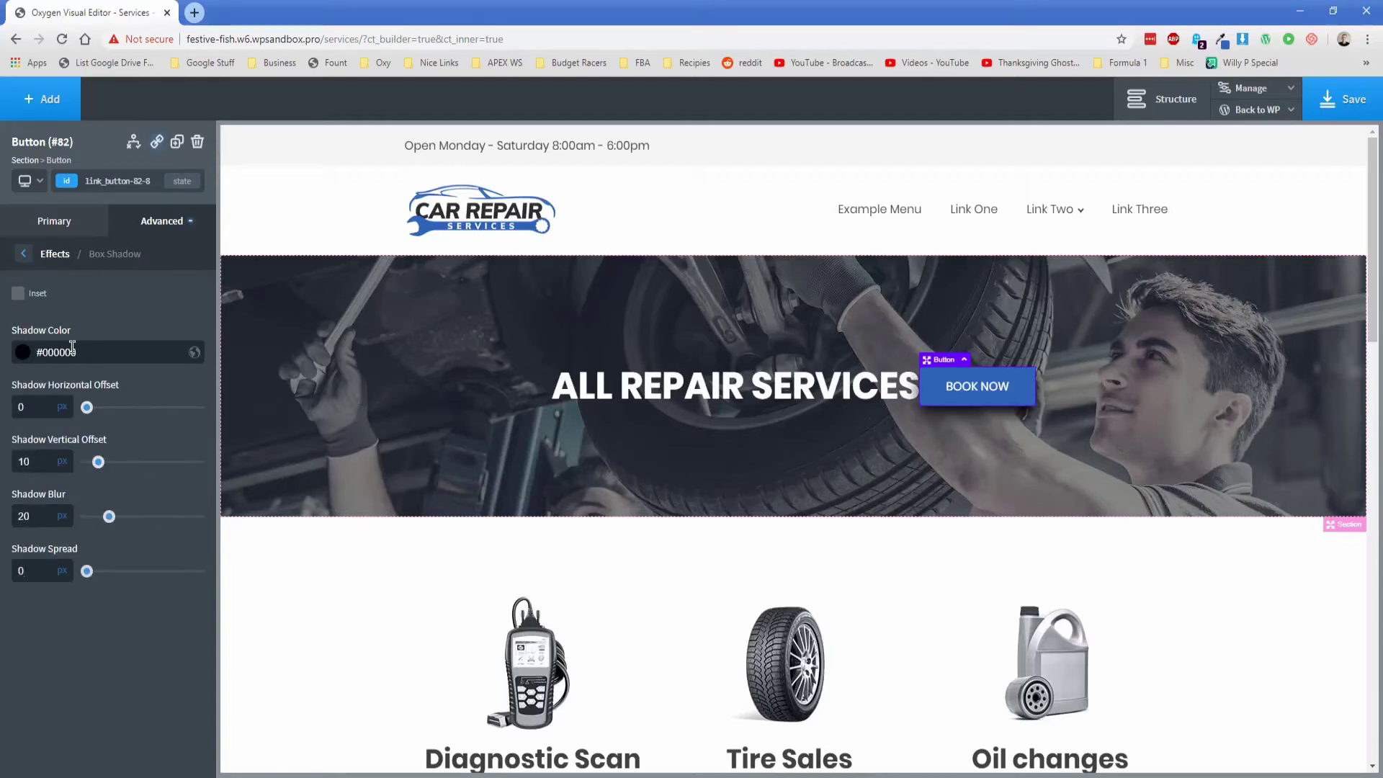
# Lower the shadow colour opacity to about 0.15
pyautogui.click(23, 352)
pyautogui.moveTo(61, 495); pyautogui.dragTo(47, 500)
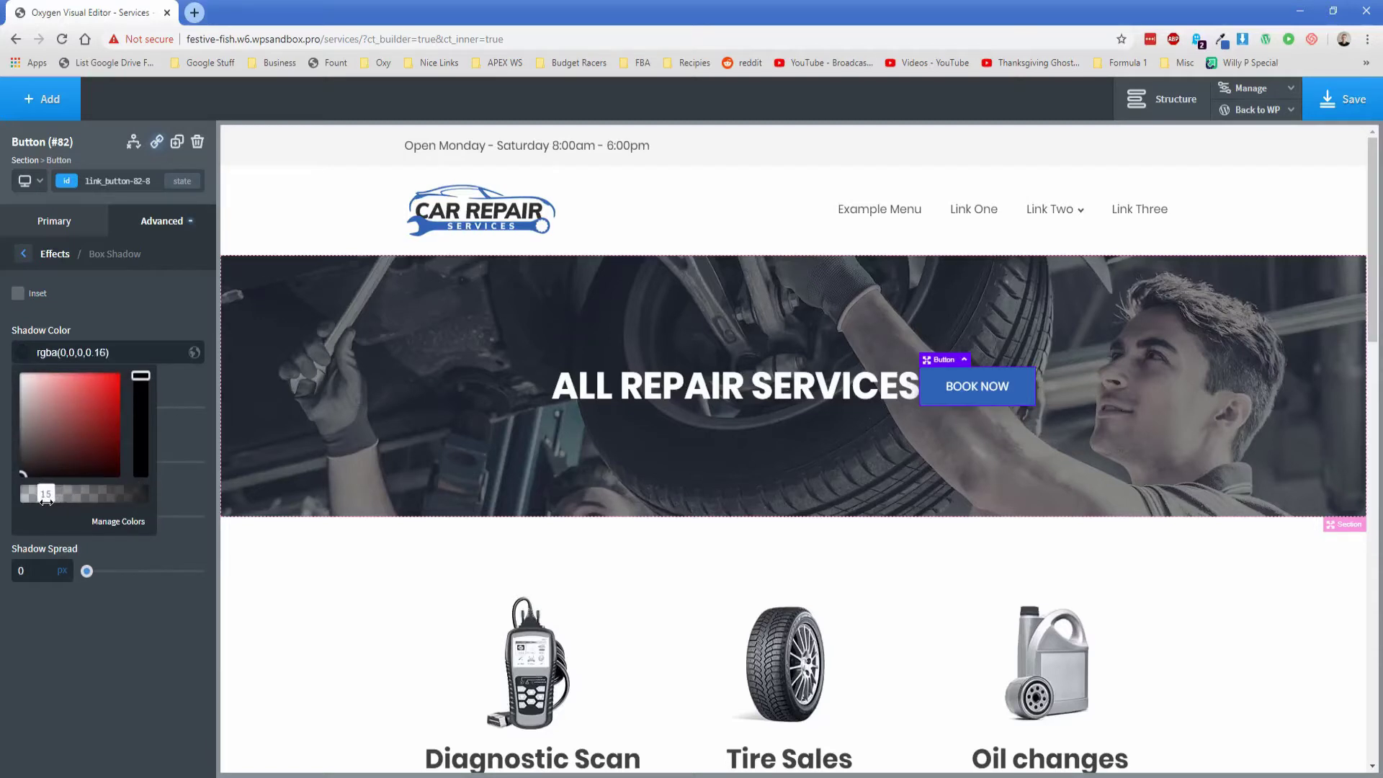
pyautogui.click(157, 330)
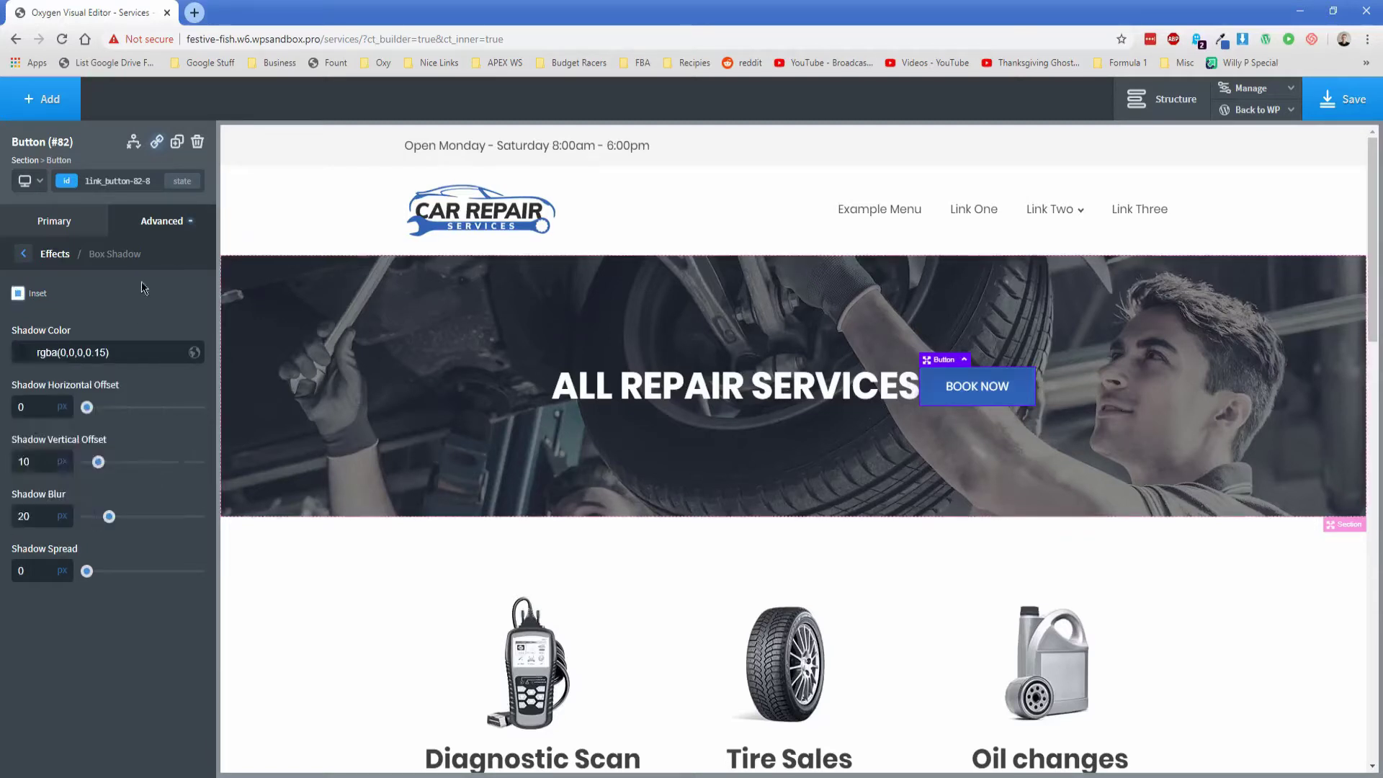
pyautogui.click(157, 226)
# Make the button's position fixed with a 15px bottom offset
pyautogui.click(121, 346)
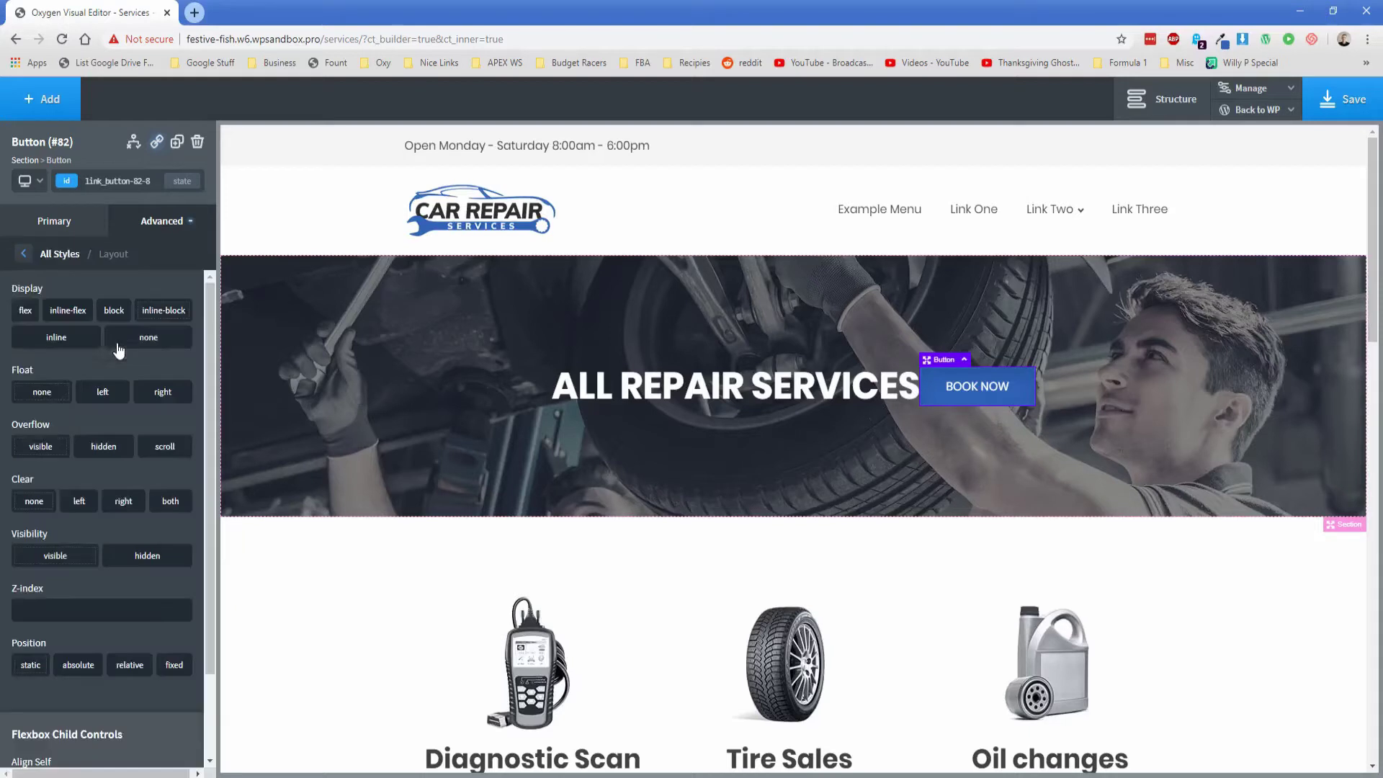
pyautogui.scroll(-2, 108, 502)
pyautogui.click(179, 562)
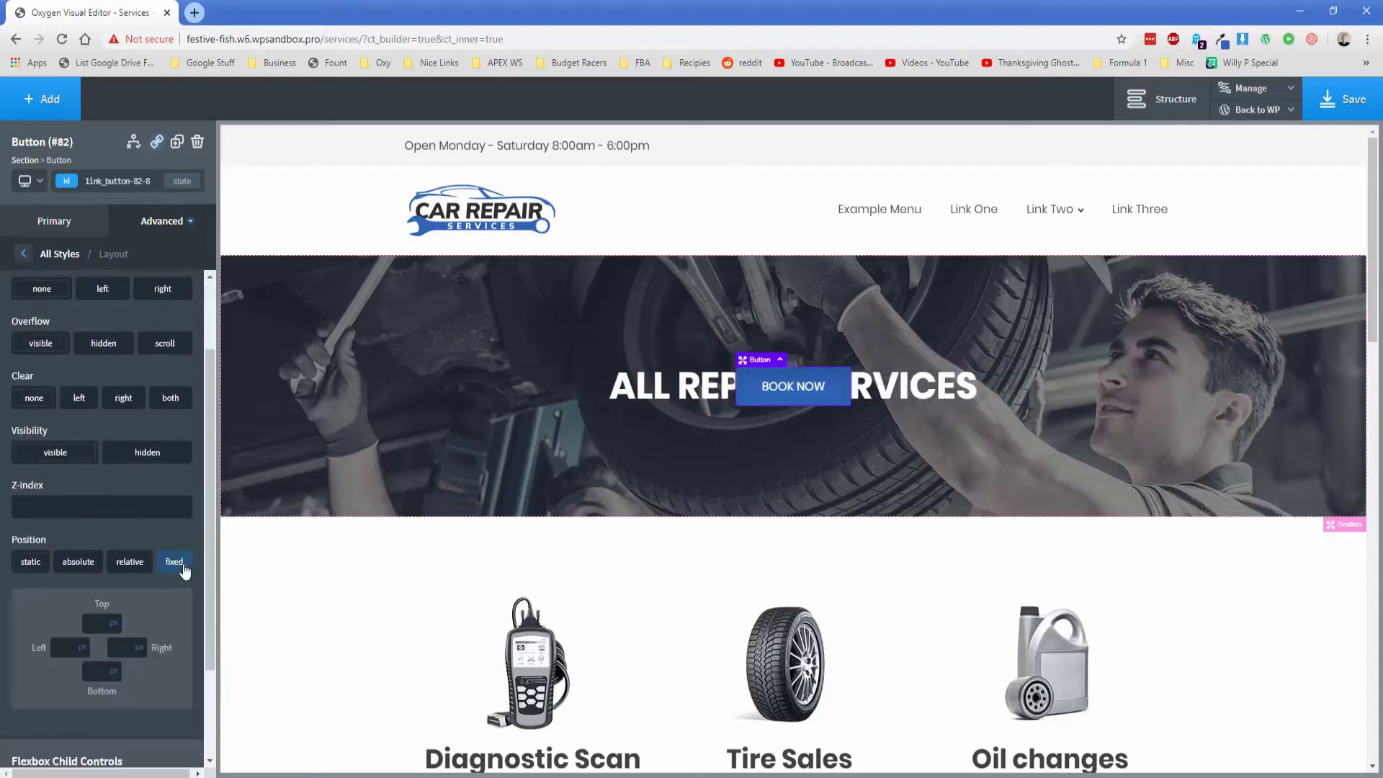
pyautogui.click(100, 667)
pyautogui.write('15')
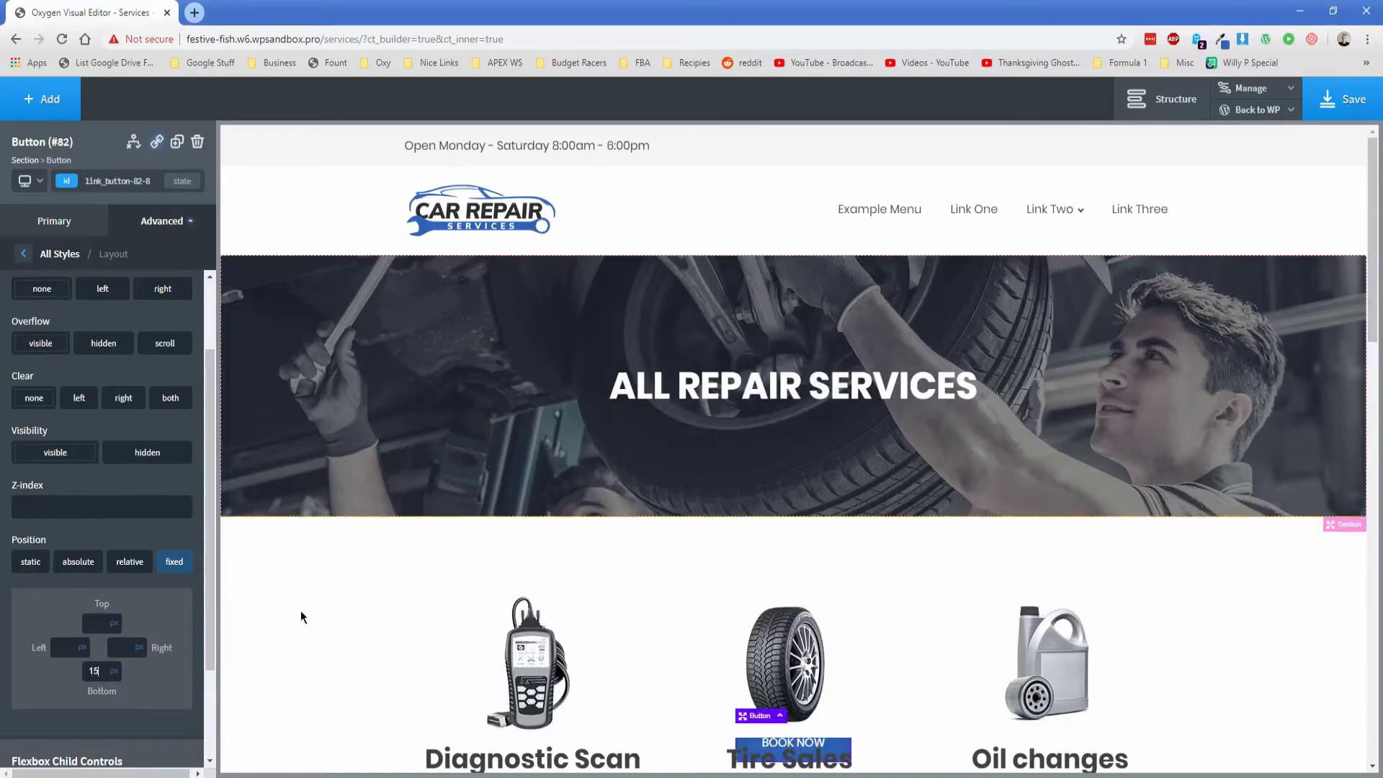
# Set the right and left offsets to 45% each to centre the button
pyautogui.scroll(-1, 300, 610)
pyautogui.click(139, 648)
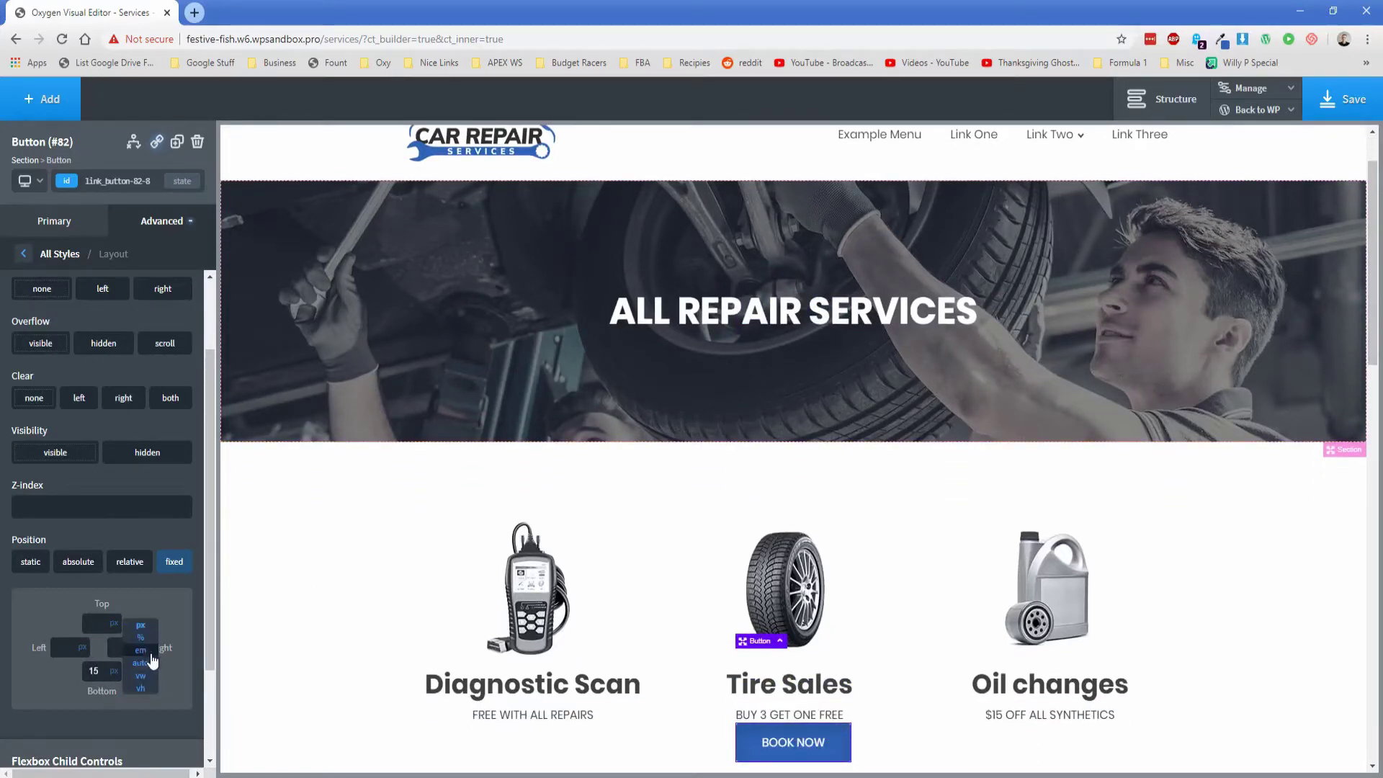
pyautogui.click(124, 664)
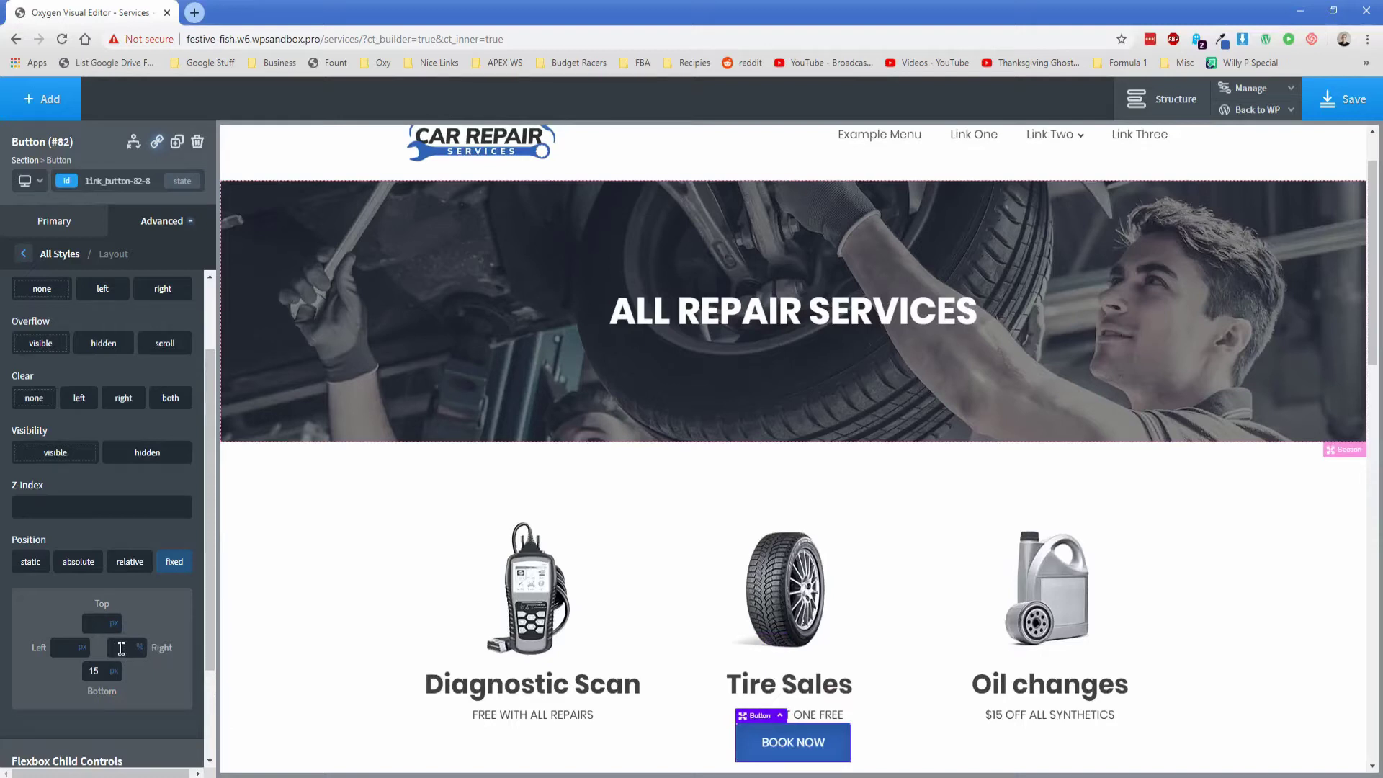
pyautogui.click(121, 647)
pyautogui.write('45')
pyautogui.click(82, 647)
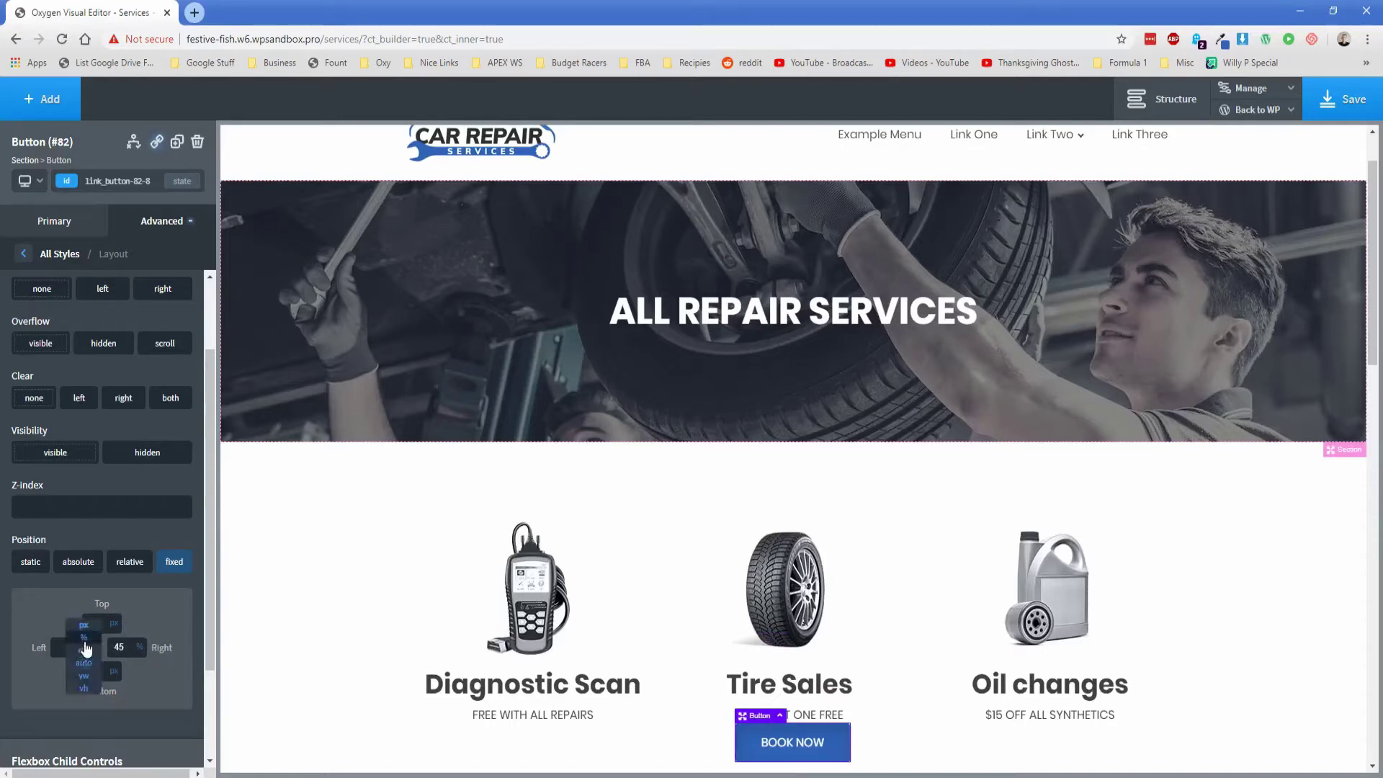
pyautogui.click(83, 636)
pyautogui.click(64, 647)
pyautogui.write('45')
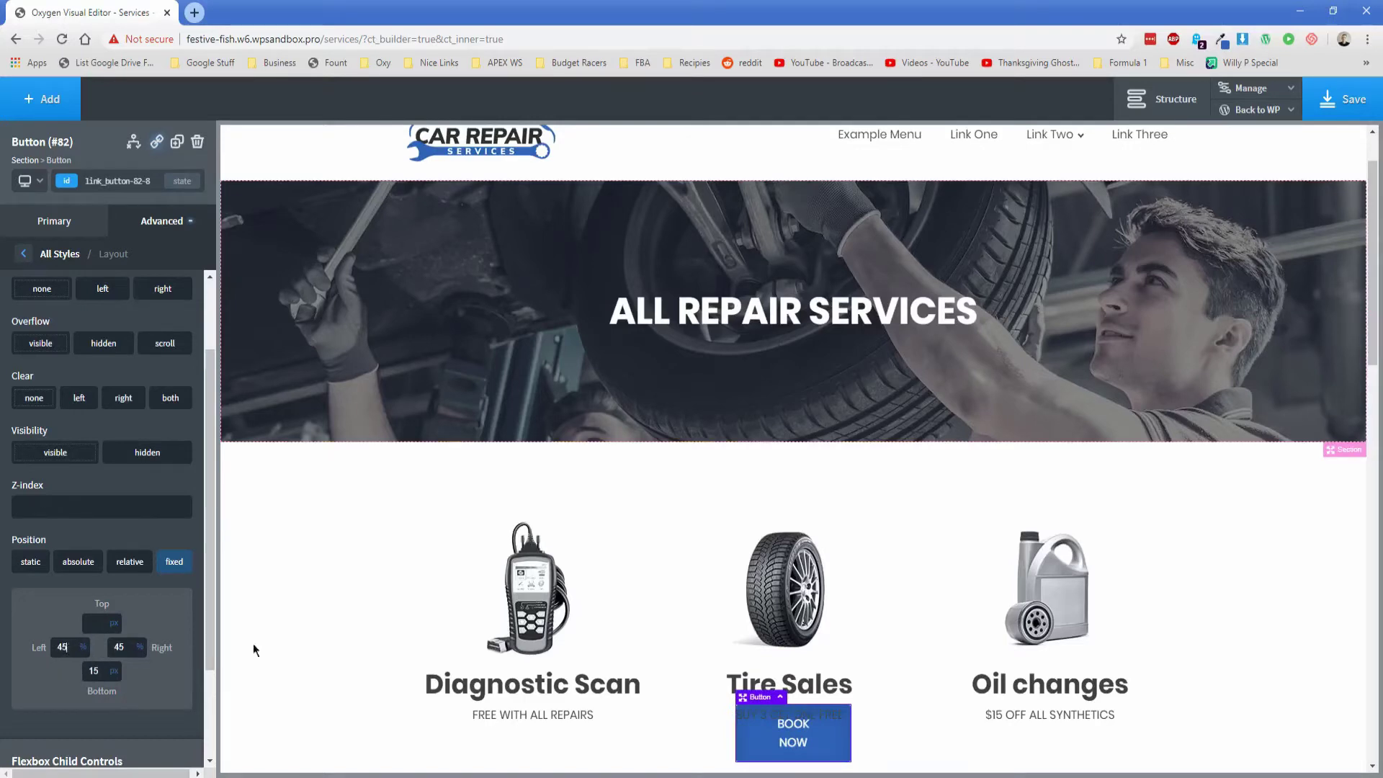
pyautogui.scroll(-3, 417, 640)
pyautogui.scroll(3, 391, 616)
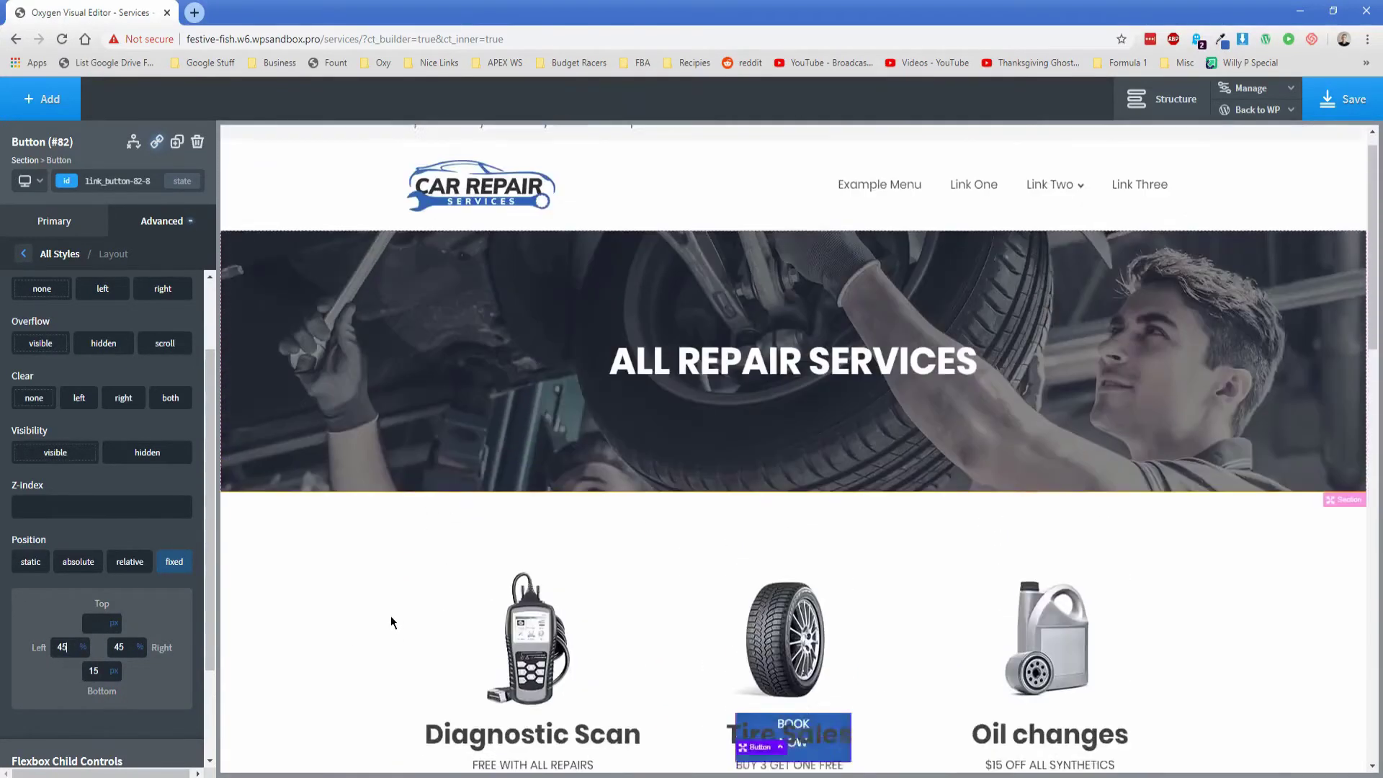
pyautogui.scroll(-1, 390, 615)
pyautogui.scroll(1, 390, 615)
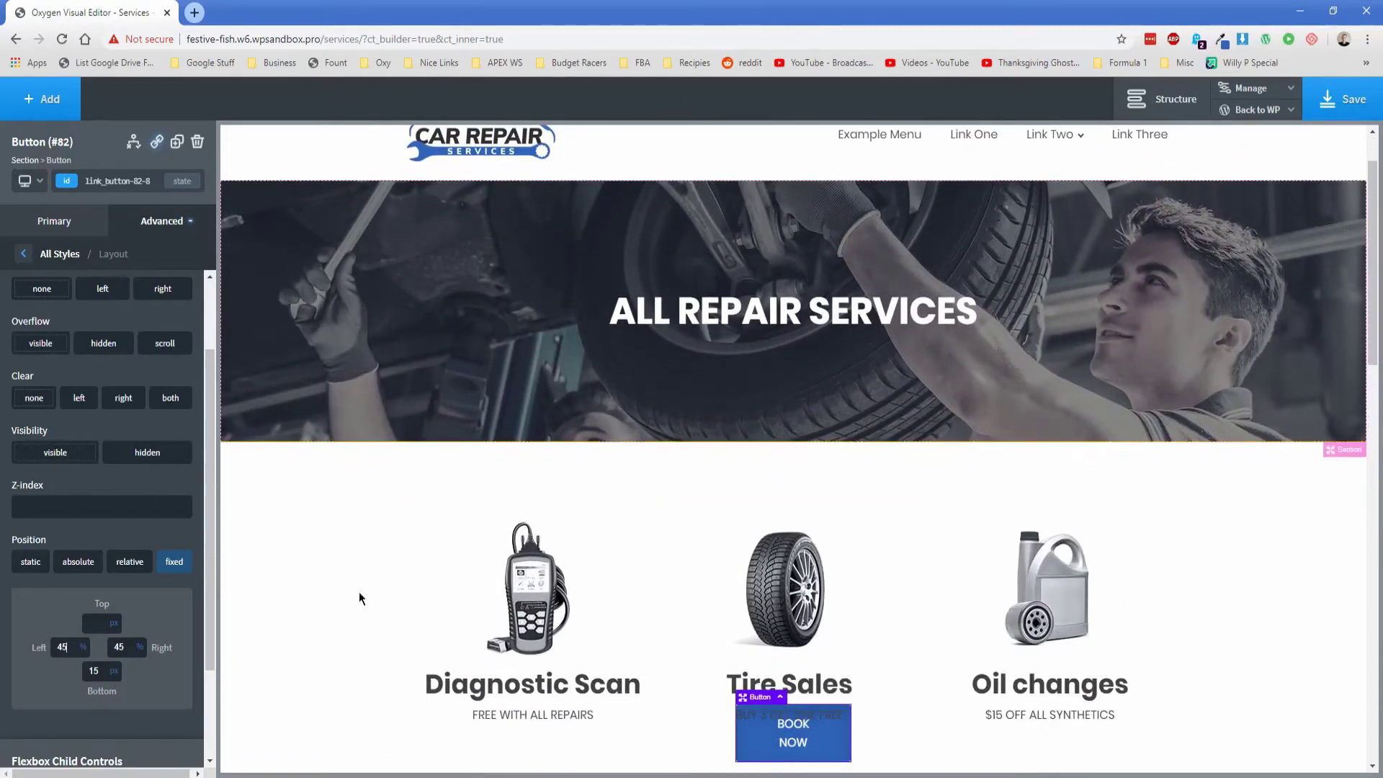
# Set the button's z-index to 25, deselect it and save the page
pyautogui.click(47, 506)
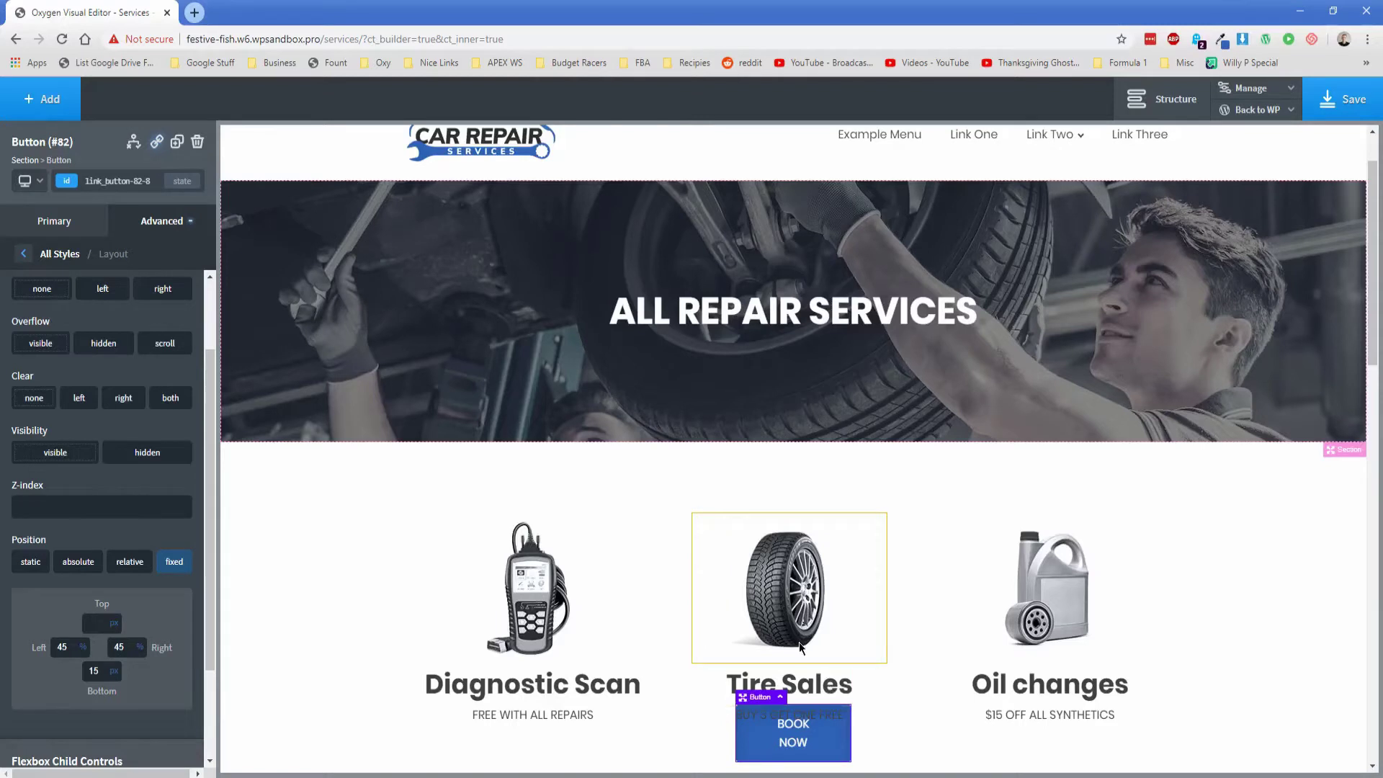
pyautogui.scroll(1, 797, 642)
pyautogui.scroll(-1, 669, 650)
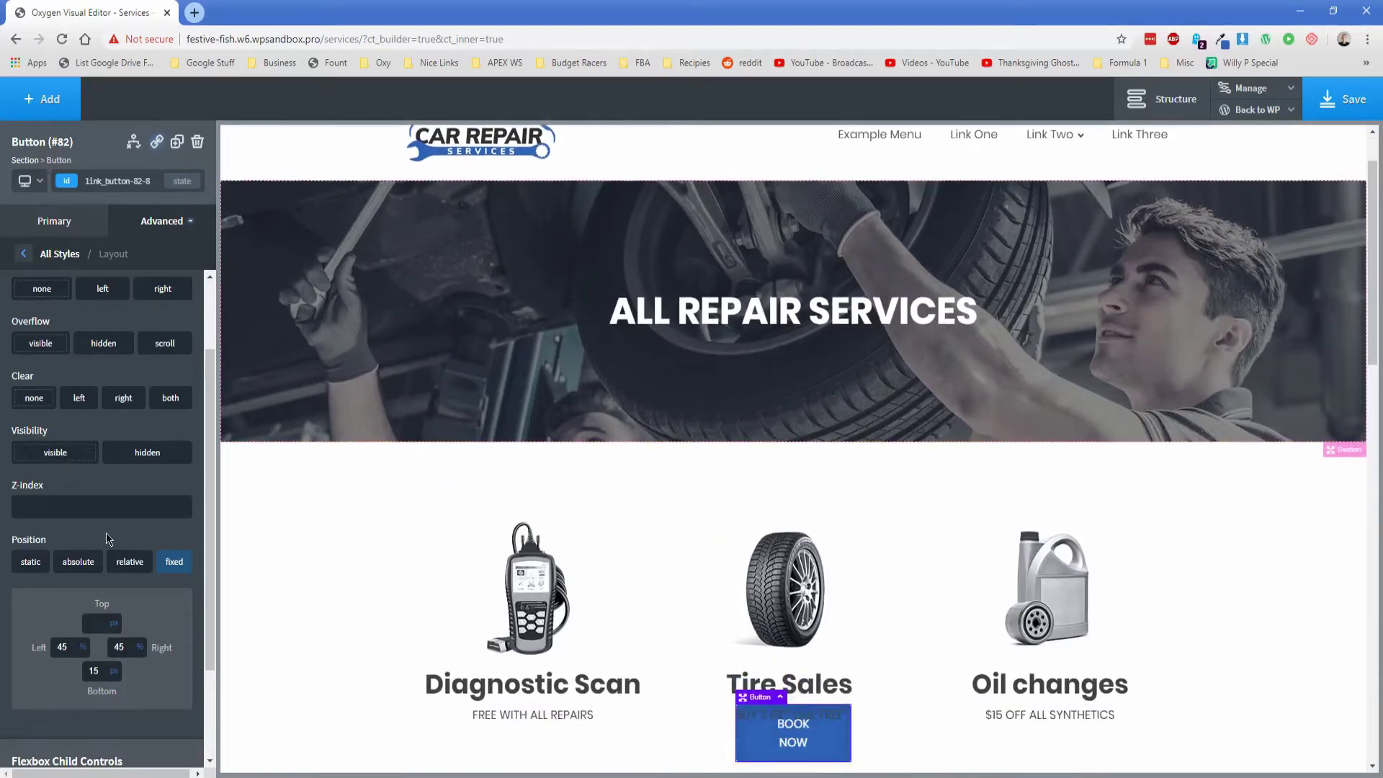
pyautogui.write('25')
pyautogui.scroll(1, 335, 642)
pyautogui.scroll(-3, 337, 643)
pyautogui.scroll(-5, 337, 642)
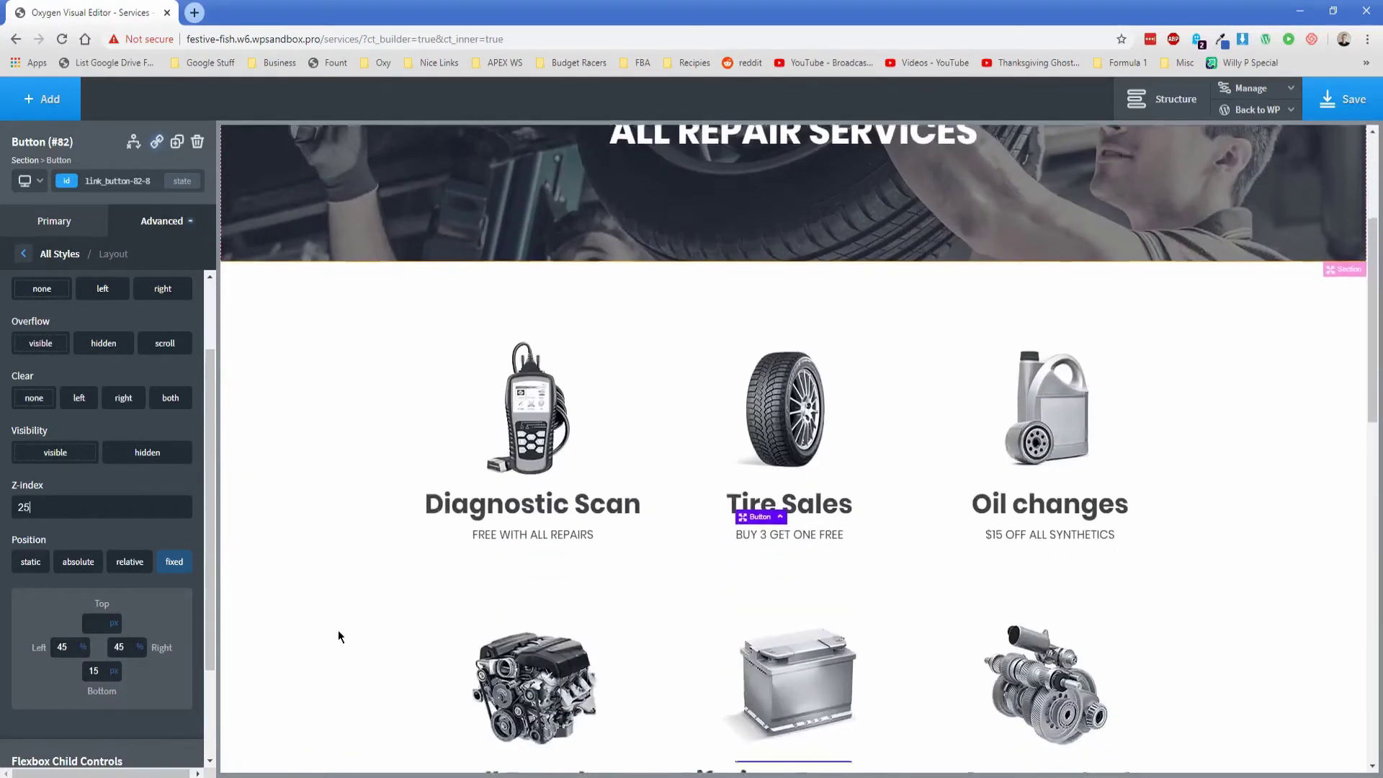
pyautogui.scroll(3, 342, 609)
pyautogui.scroll(-3, 339, 597)
pyautogui.scroll(1, 339, 592)
pyautogui.scroll(-1, 337, 573)
pyautogui.click(337, 559)
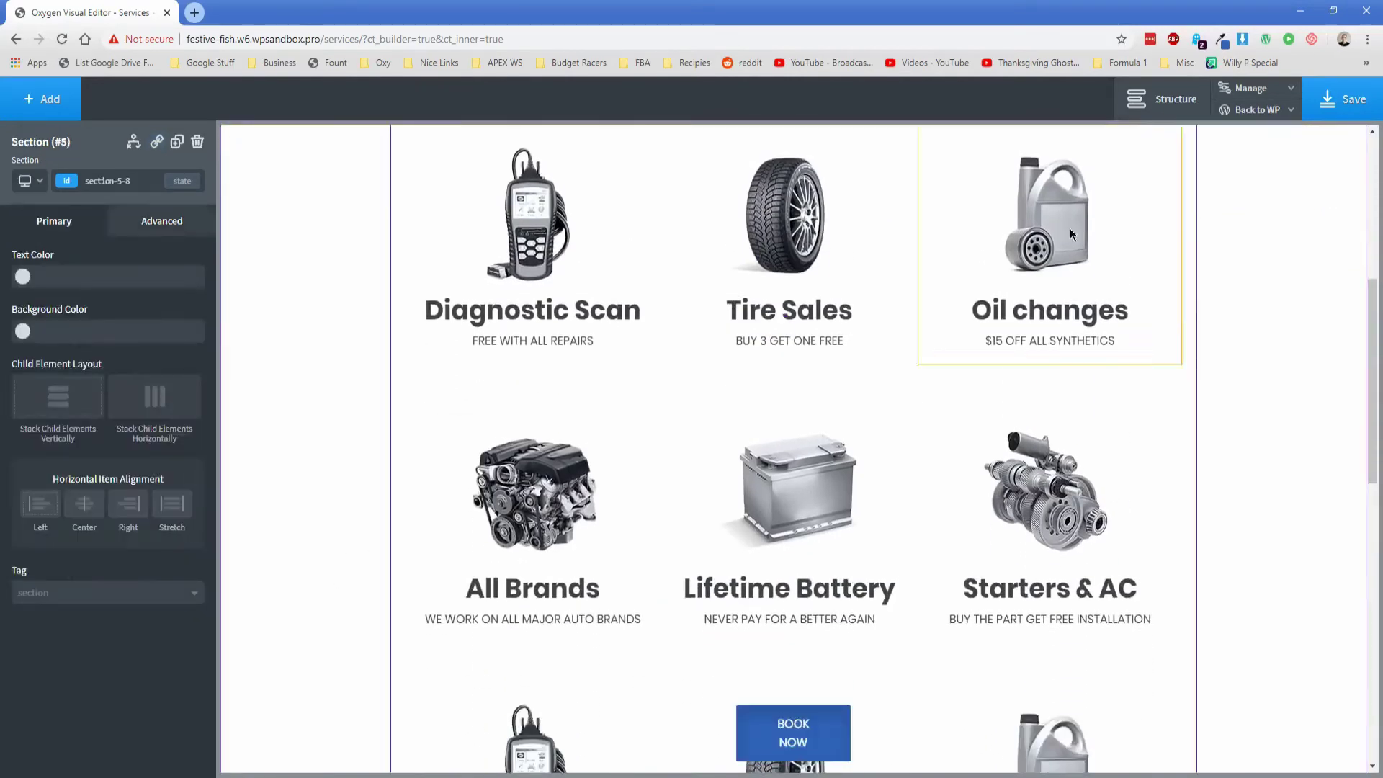
pyautogui.click(1341, 100)
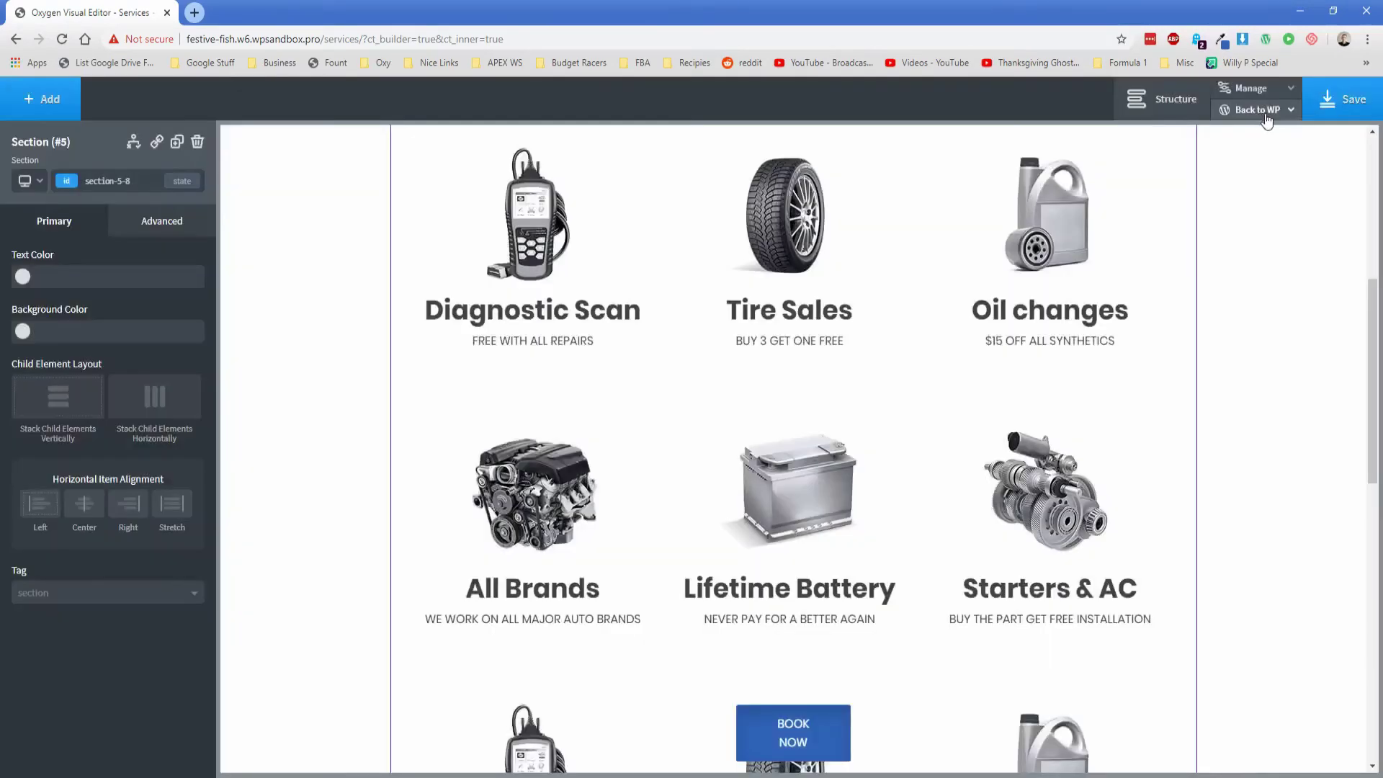
# Open the live Services page, scroll to confirm BOOK NOW stays pinned, and return to the editor
pyautogui.moveTo(1260, 114)
pyautogui.click(1238, 159)
pyautogui.click(242, 10)
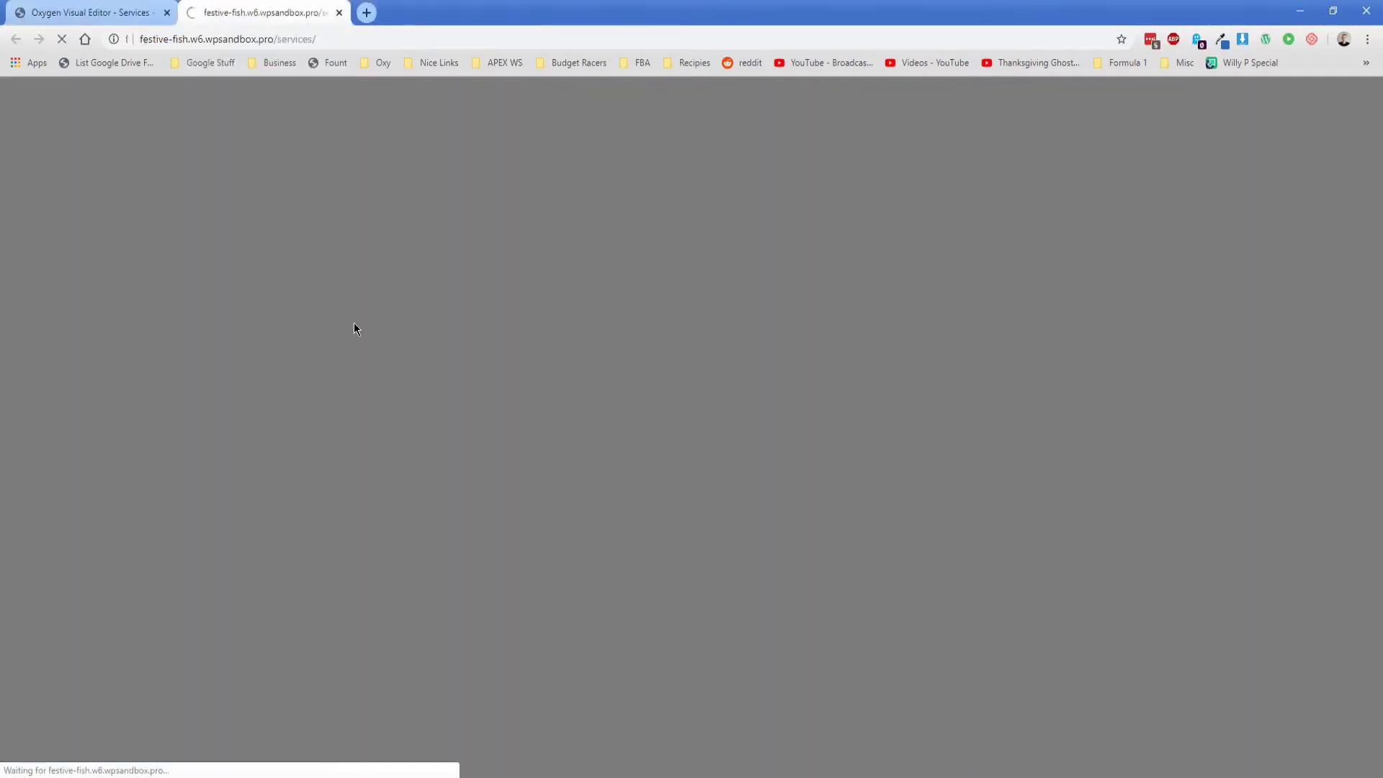
pyautogui.scroll(-15, 444, 432)
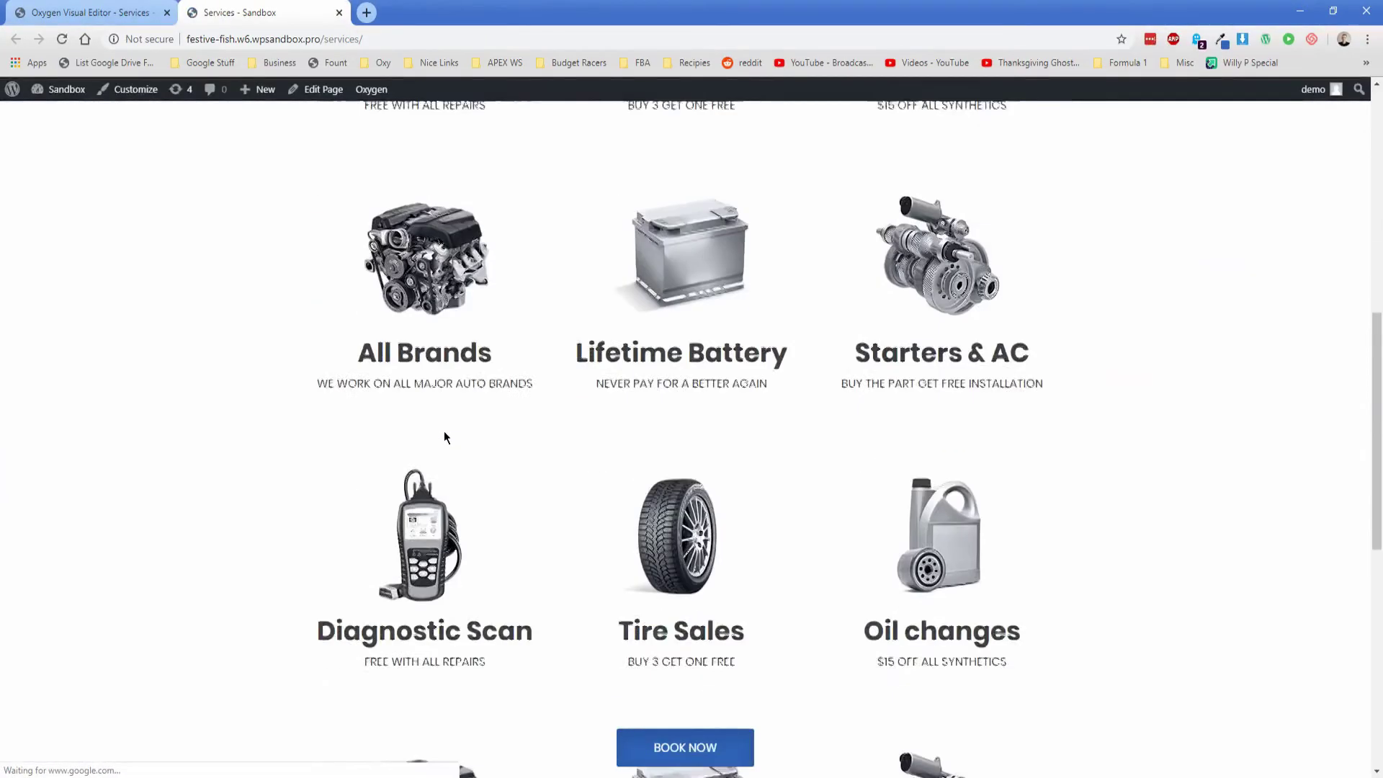
pyautogui.scroll(11, 443, 432)
pyautogui.scroll(6, 445, 436)
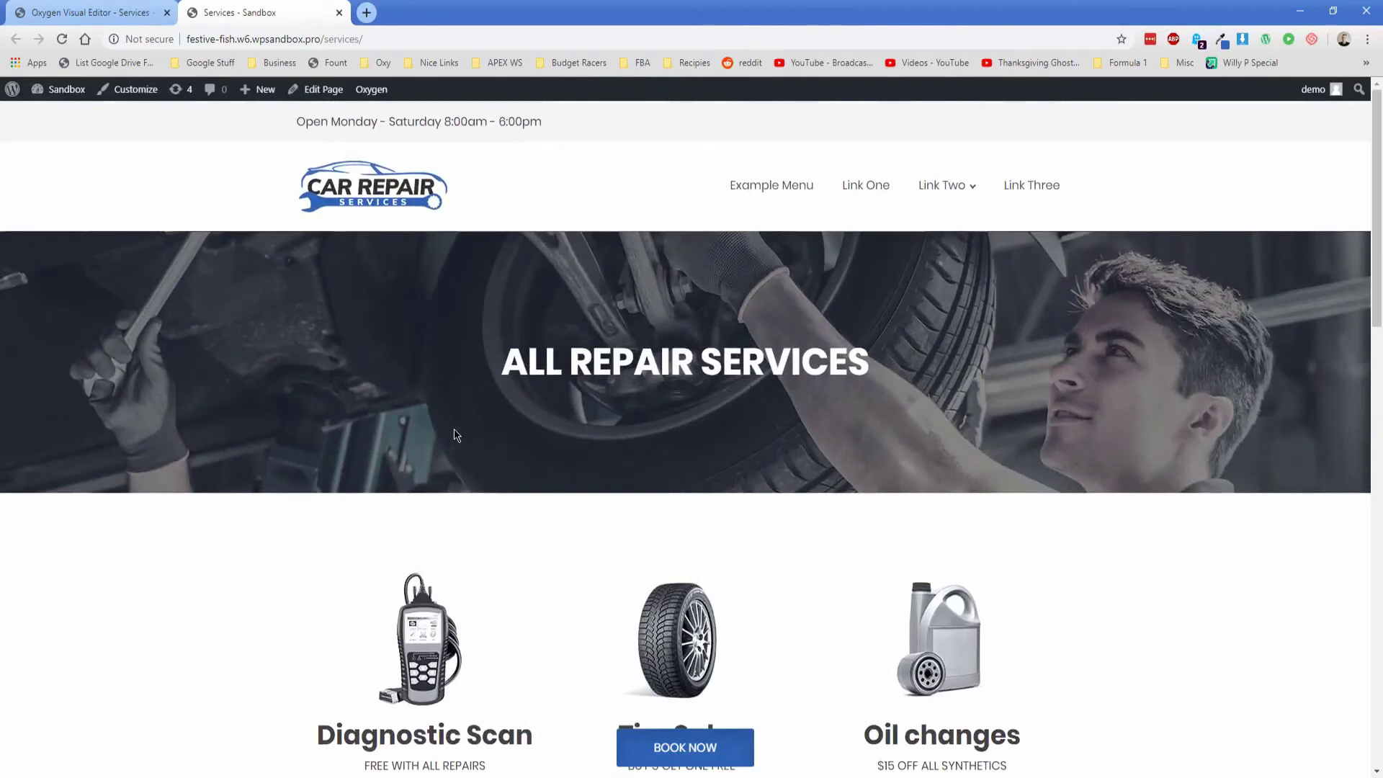
pyautogui.scroll(-4, 677, 635)
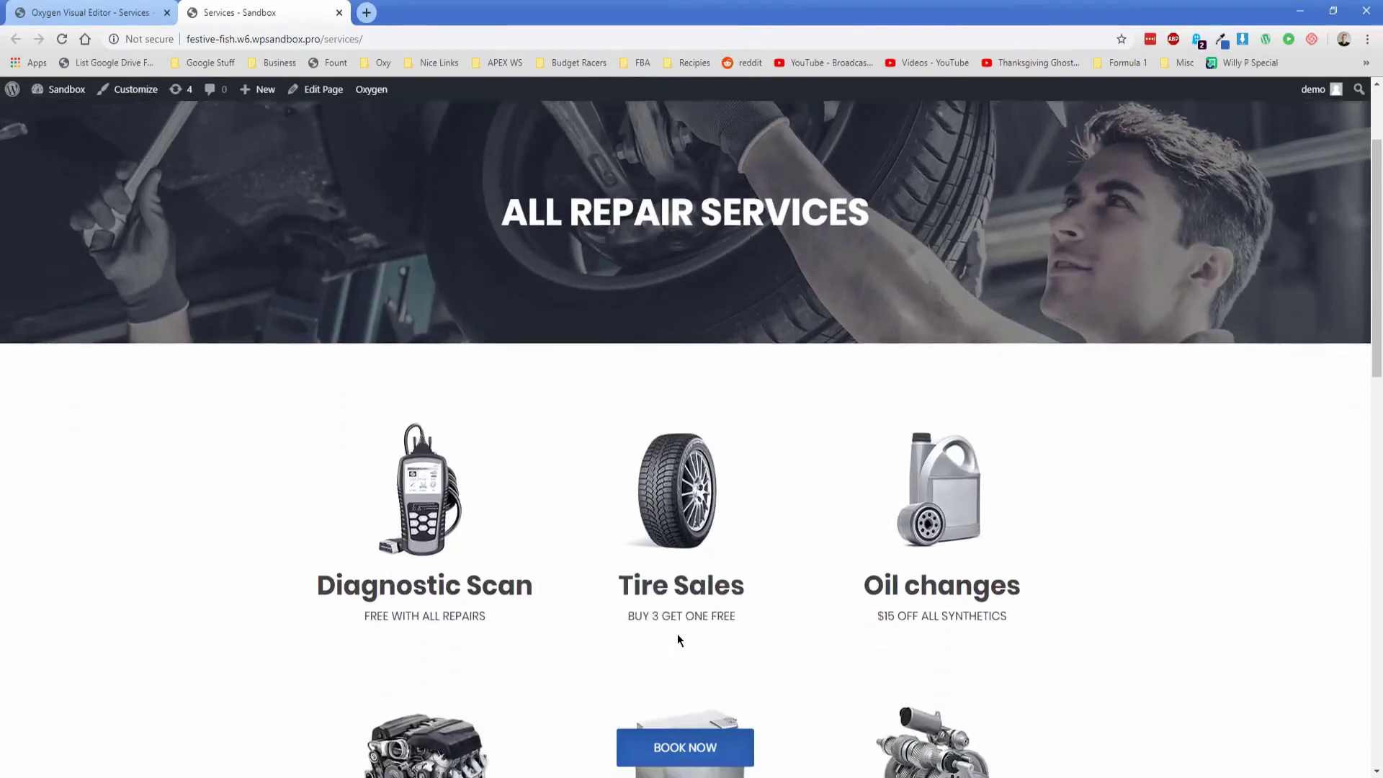
pyautogui.middleClick(536, 409)
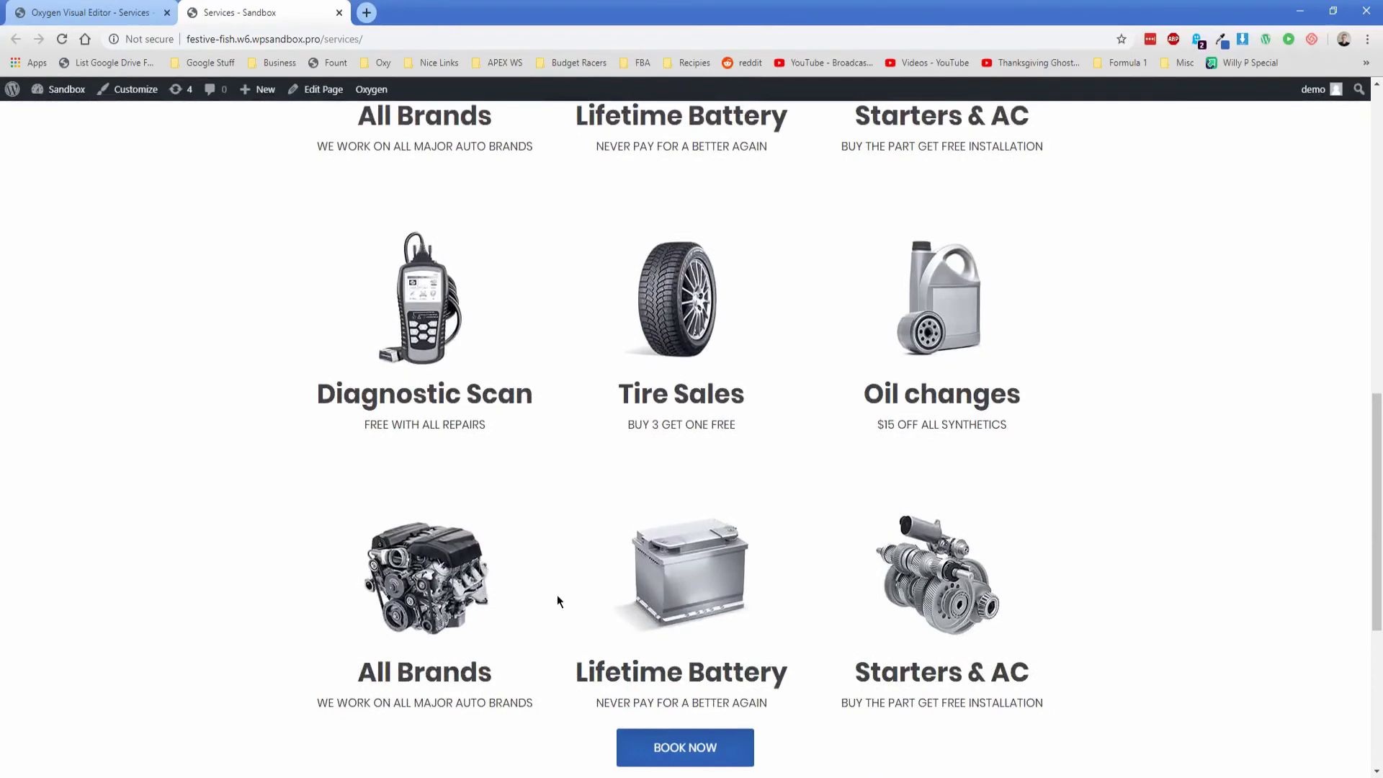
pyautogui.hotkey('ctrl', 'pageup')
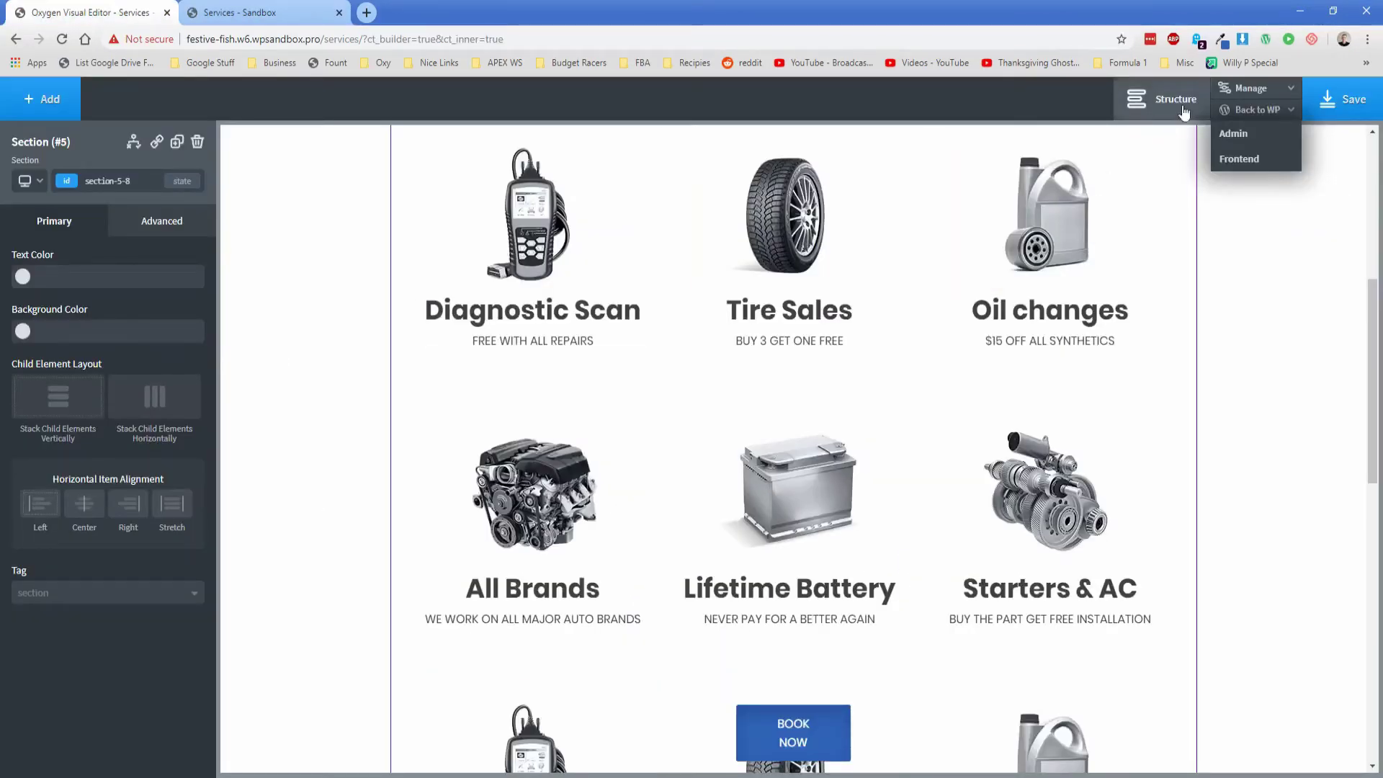
# Select the BOOK NOW button from the Structure panel and set its bottom offset to 50px
pyautogui.click(1163, 100)
pyautogui.click(1180, 244)
pyautogui.click(1179, 221)
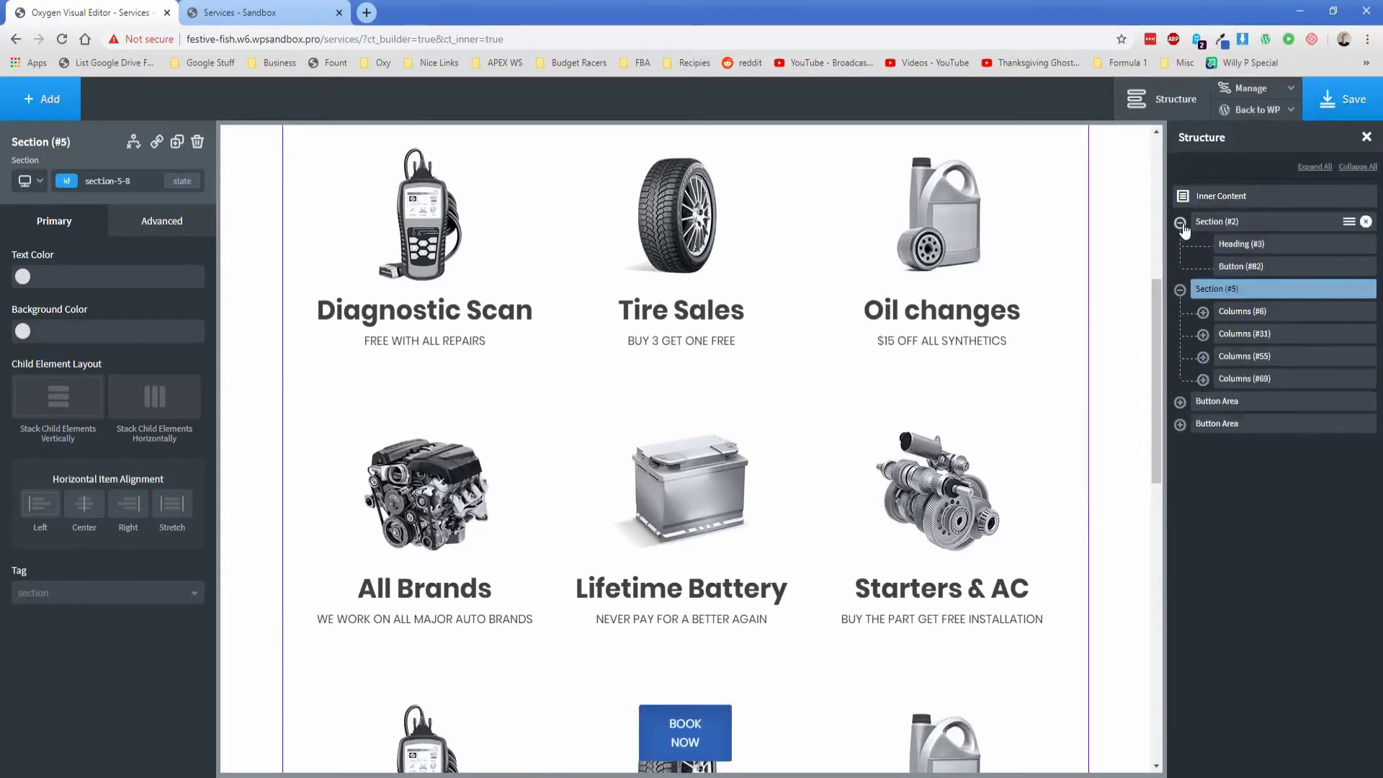
pyautogui.click(1231, 266)
pyautogui.click(161, 221)
pyautogui.click(72, 342)
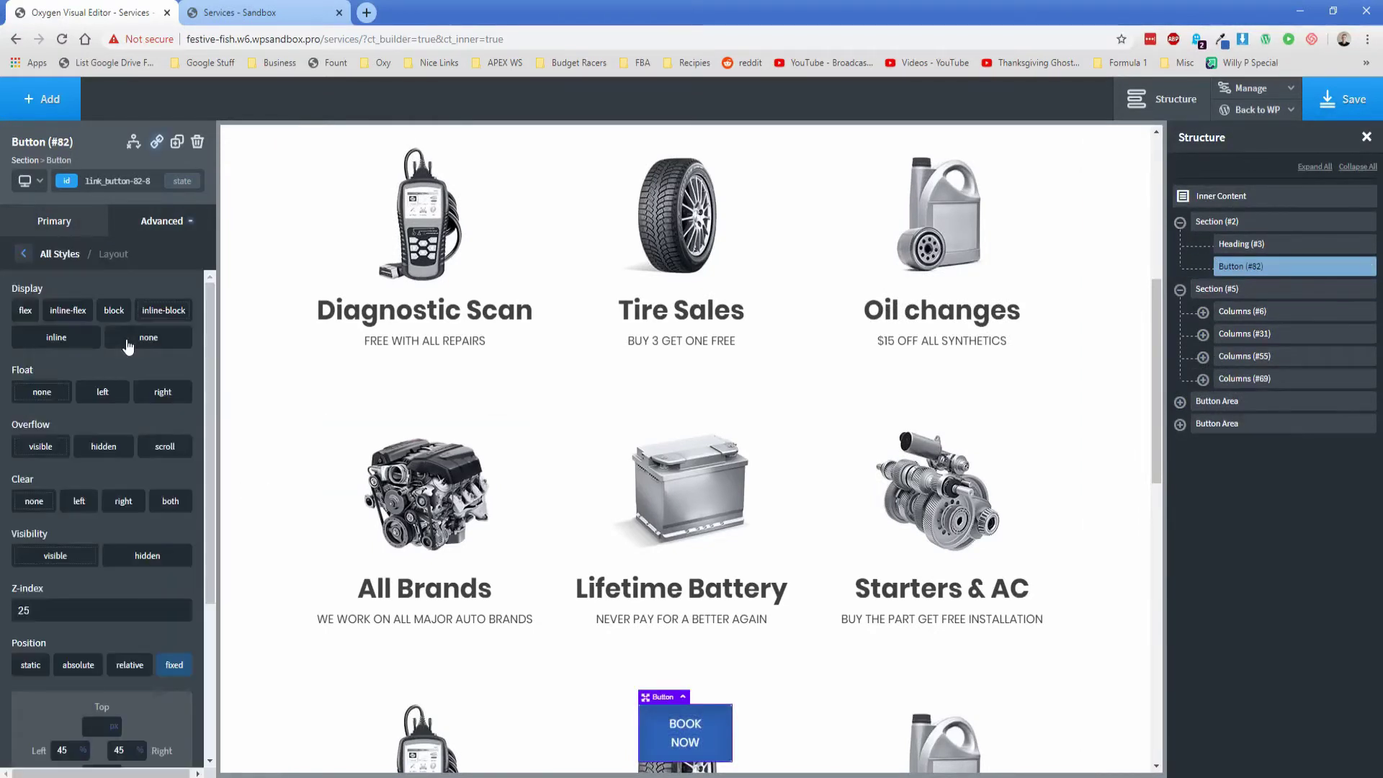
pyautogui.scroll(-1, 102, 587)
pyautogui.scroll(-2, 102, 587)
pyautogui.doubleClick(93, 541)
pyautogui.write('00')
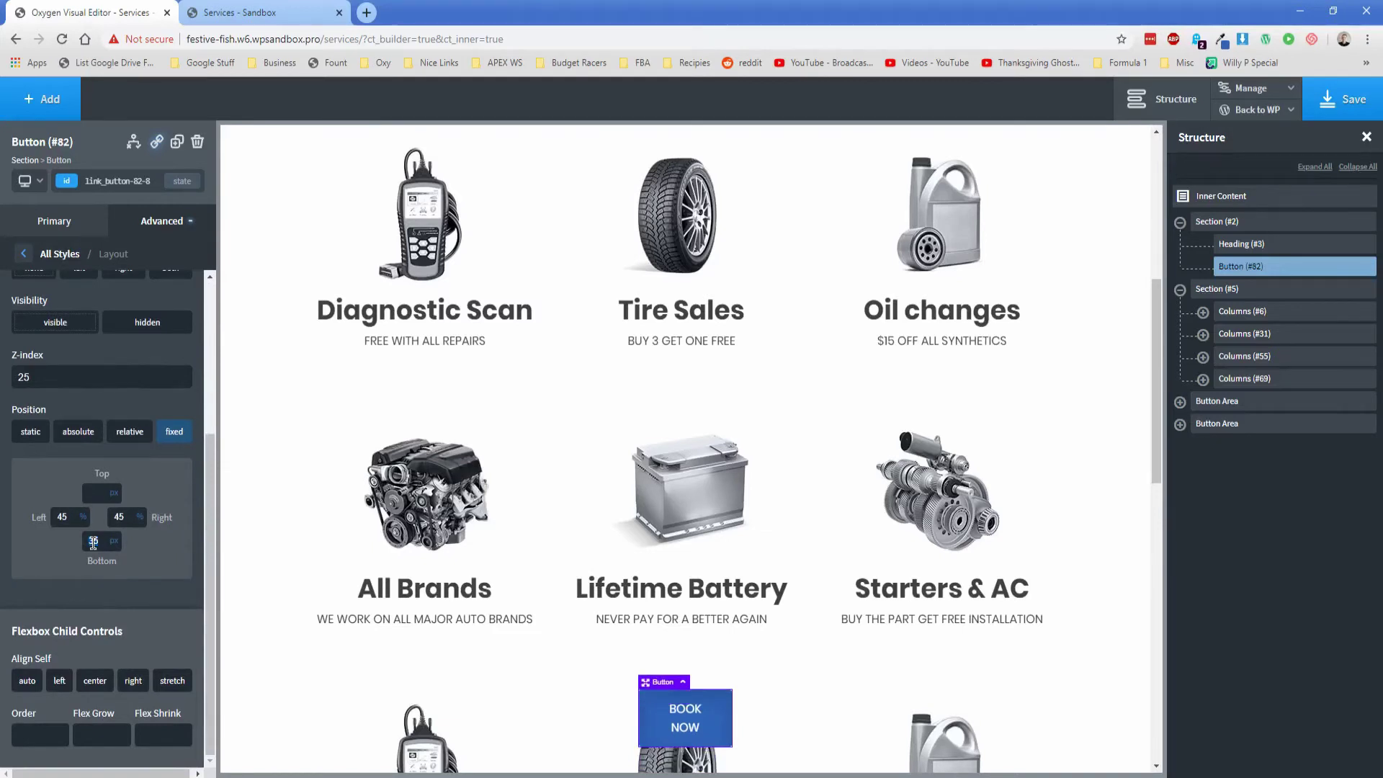
pyautogui.doubleClick(93, 540)
pyautogui.write('50')
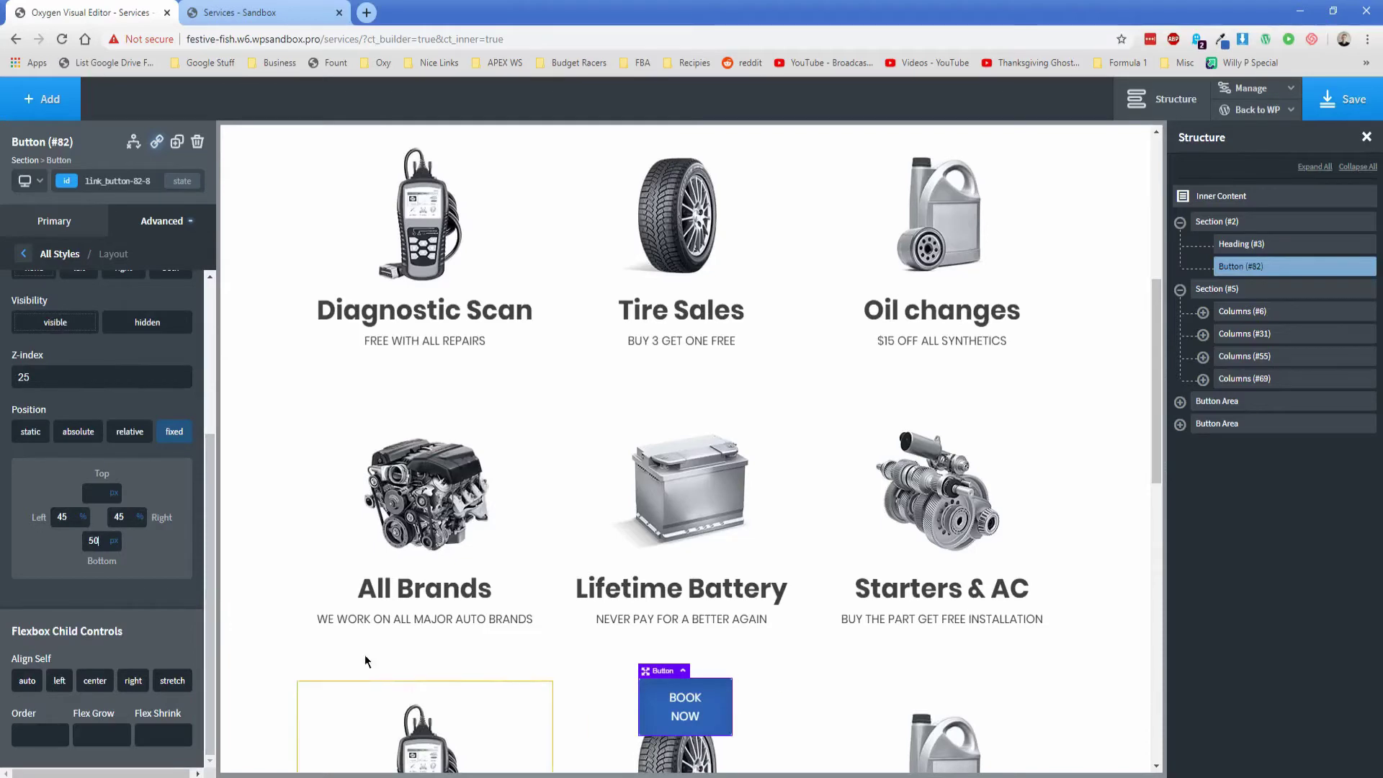
# Change the button's left and right offsets to 35%
pyautogui.doubleClick(126, 517)
pyautogui.write('25')
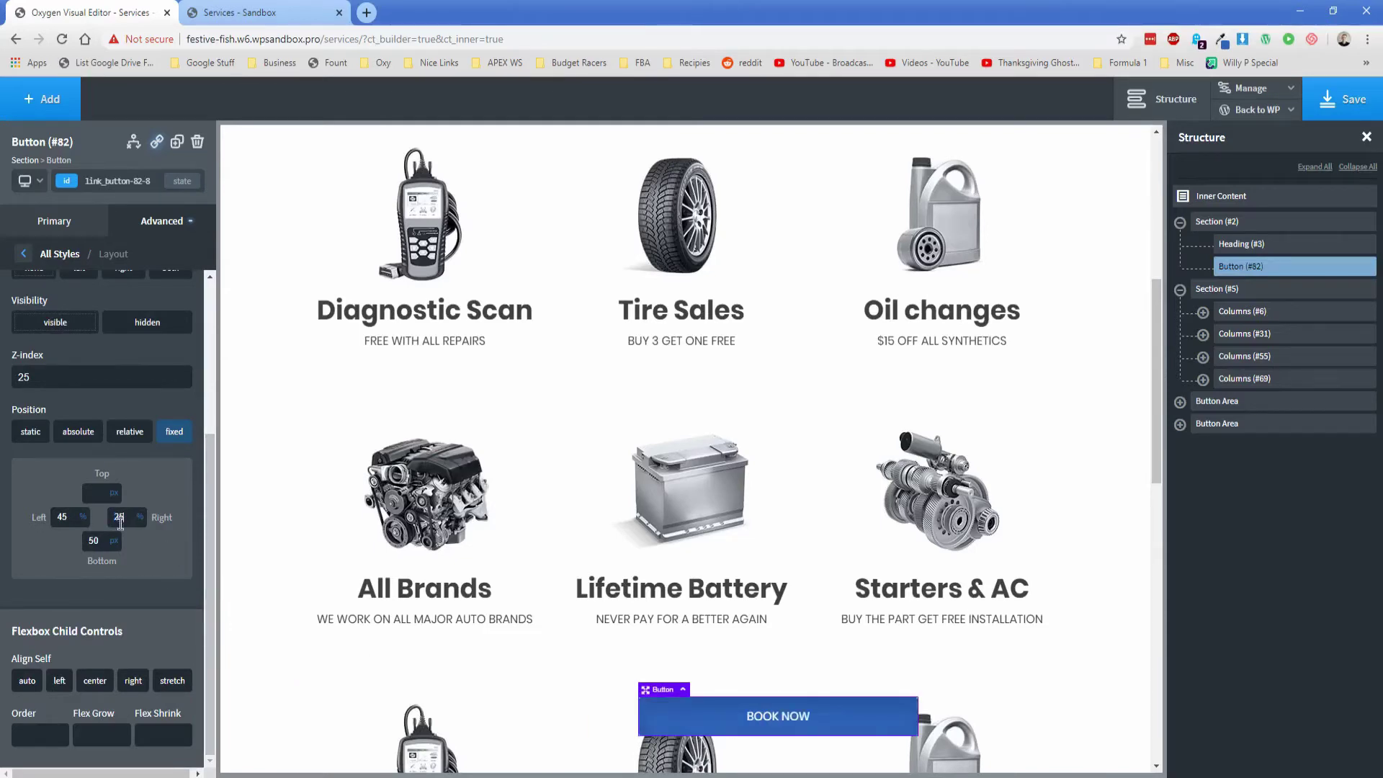
pyautogui.doubleClick(61, 517)
pyautogui.write('25')
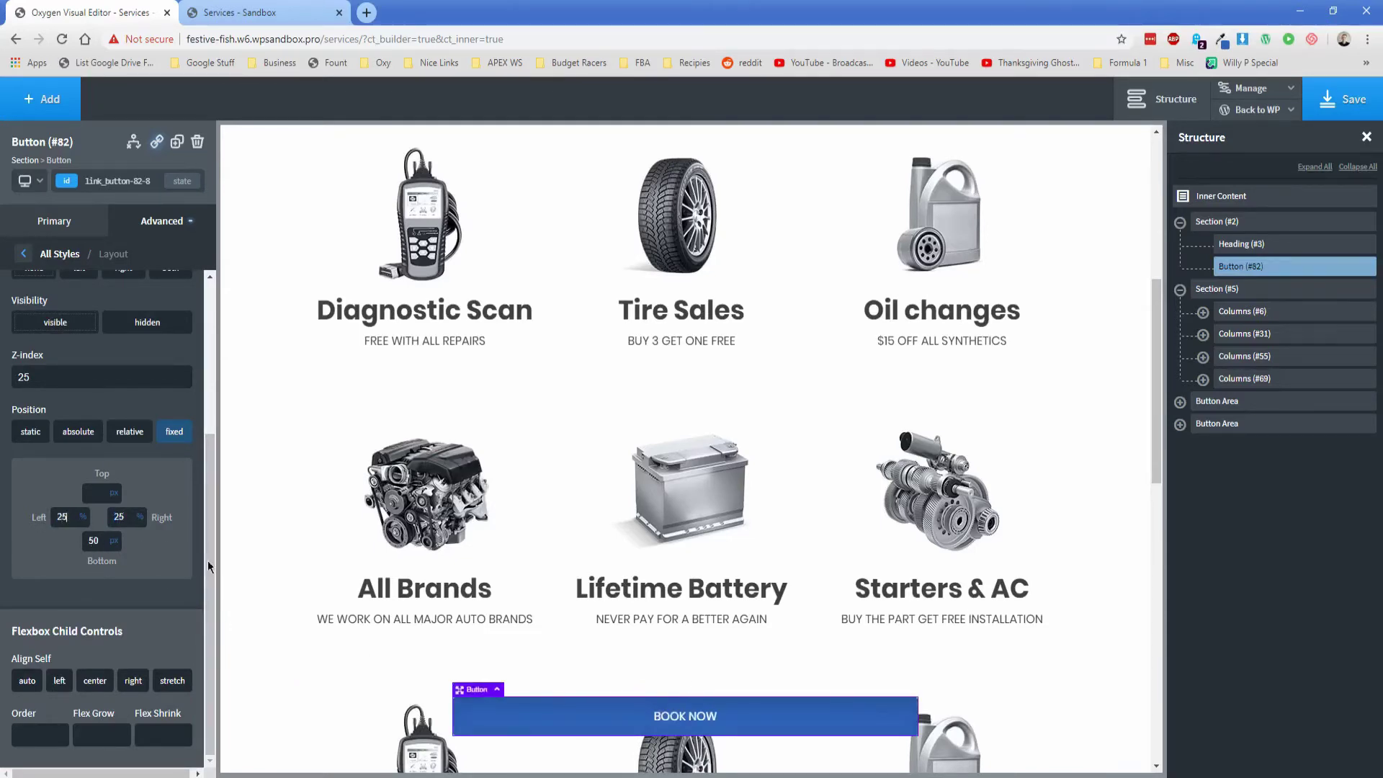
pyautogui.scroll(-6, 266, 511)
pyautogui.scroll(-2, 275, 502)
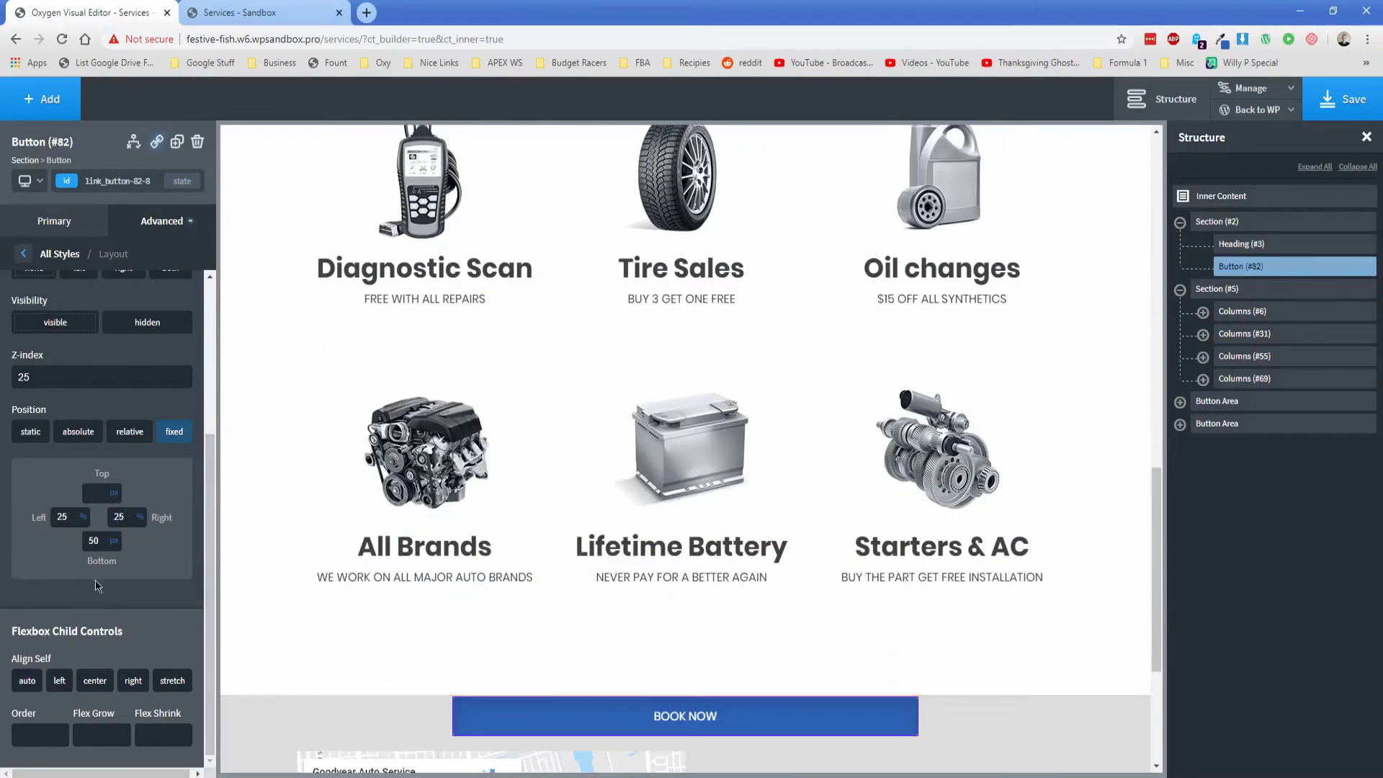
pyautogui.click(68, 519)
pyautogui.doubleClick(120, 517)
pyautogui.write('50')
pyautogui.doubleClick(62, 517)
pyautogui.write('50')
pyautogui.doubleClick(65, 518)
pyautogui.write('25')
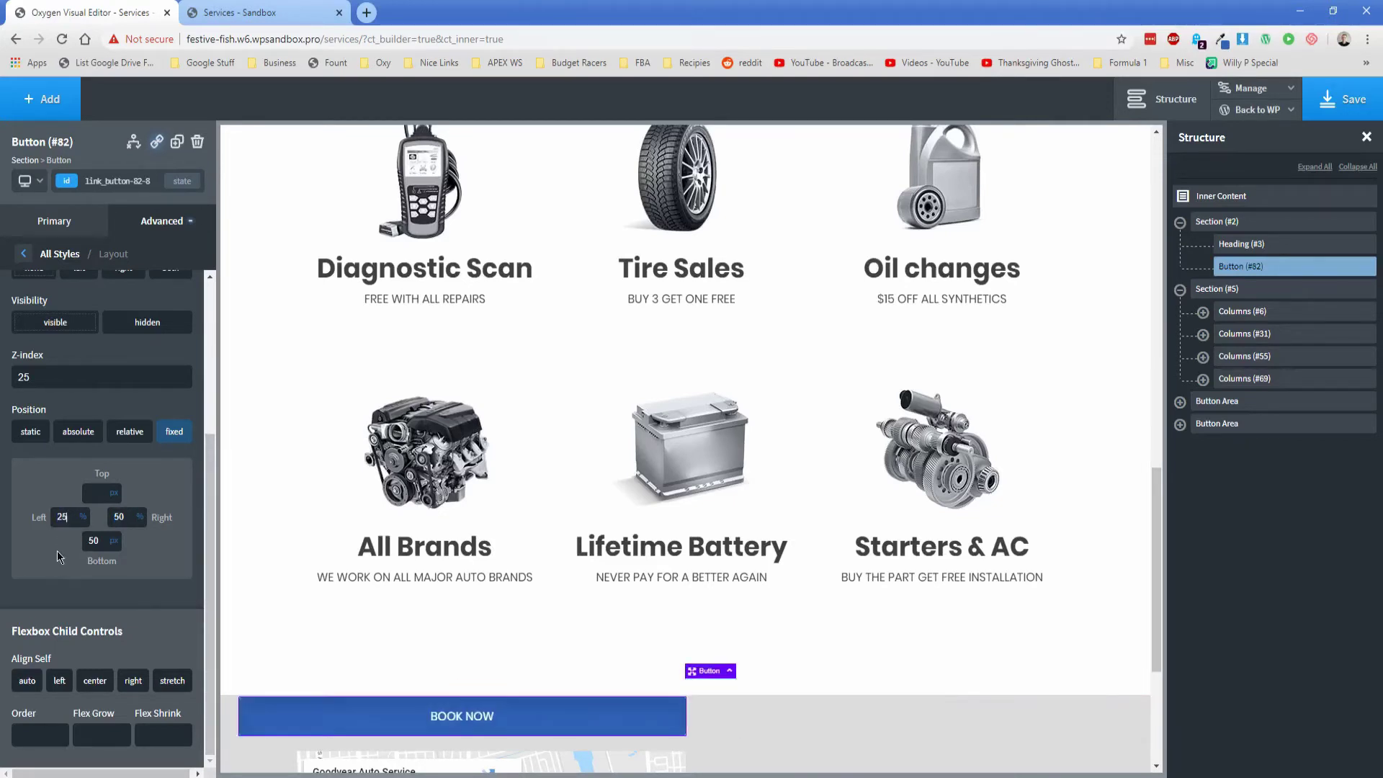
pyautogui.write('35')
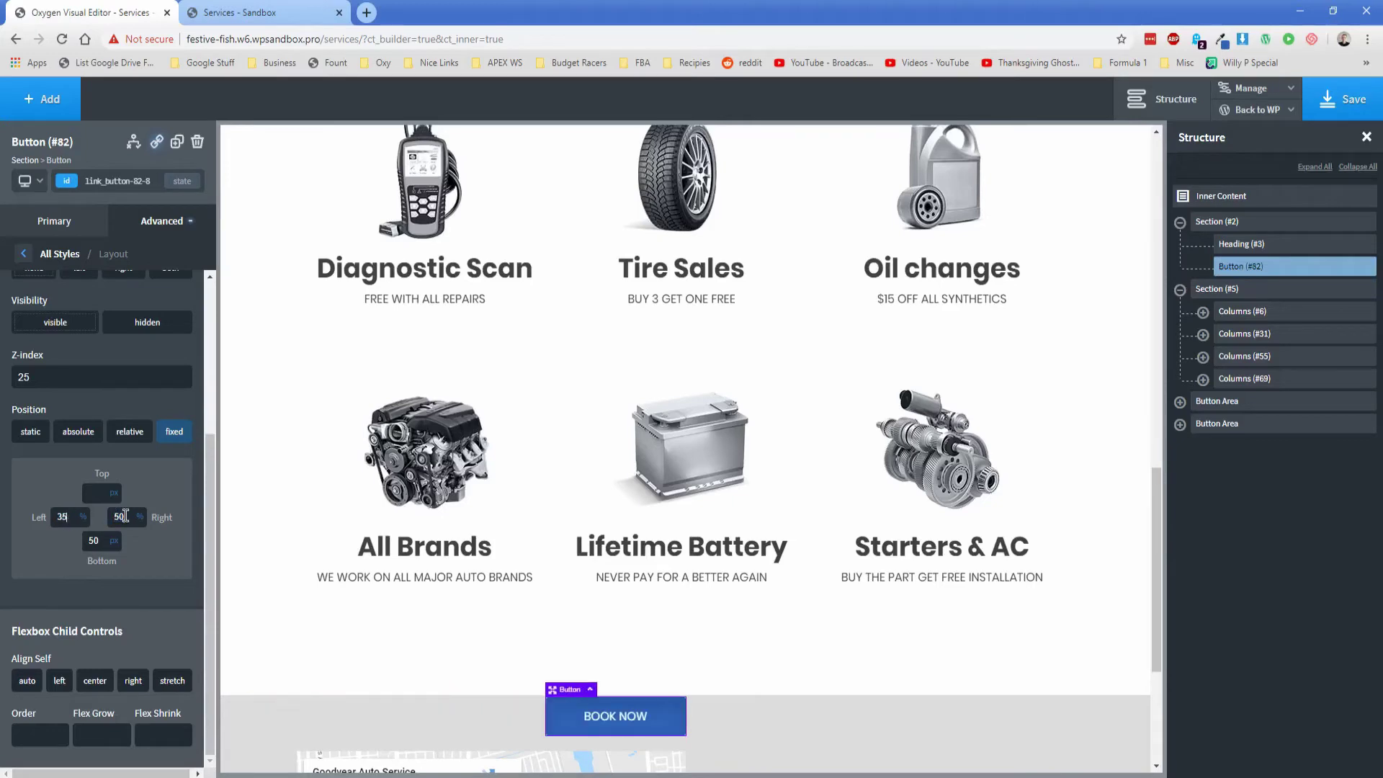
pyautogui.doubleClick(119, 516)
pyautogui.write('35')
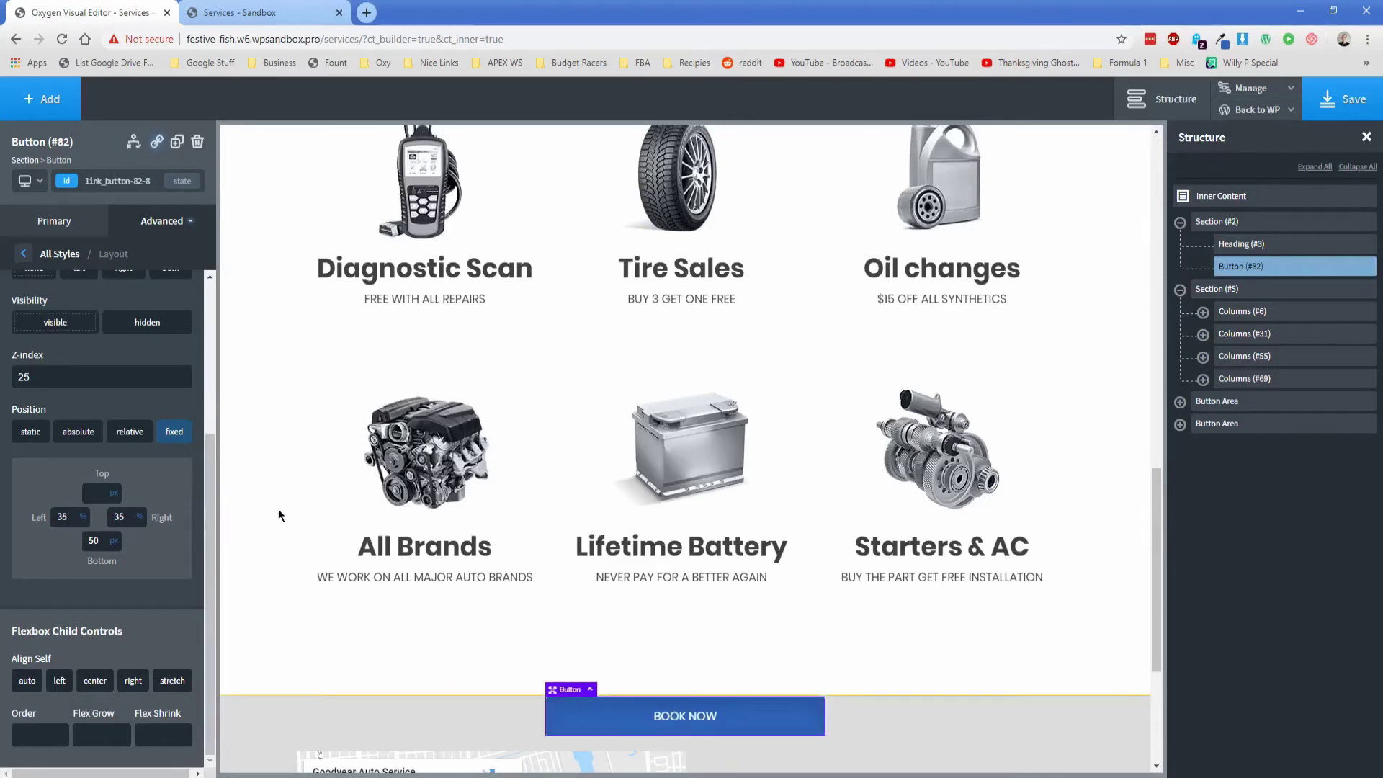
pyautogui.scroll(-1, 299, 510)
pyautogui.scroll(10, 300, 508)
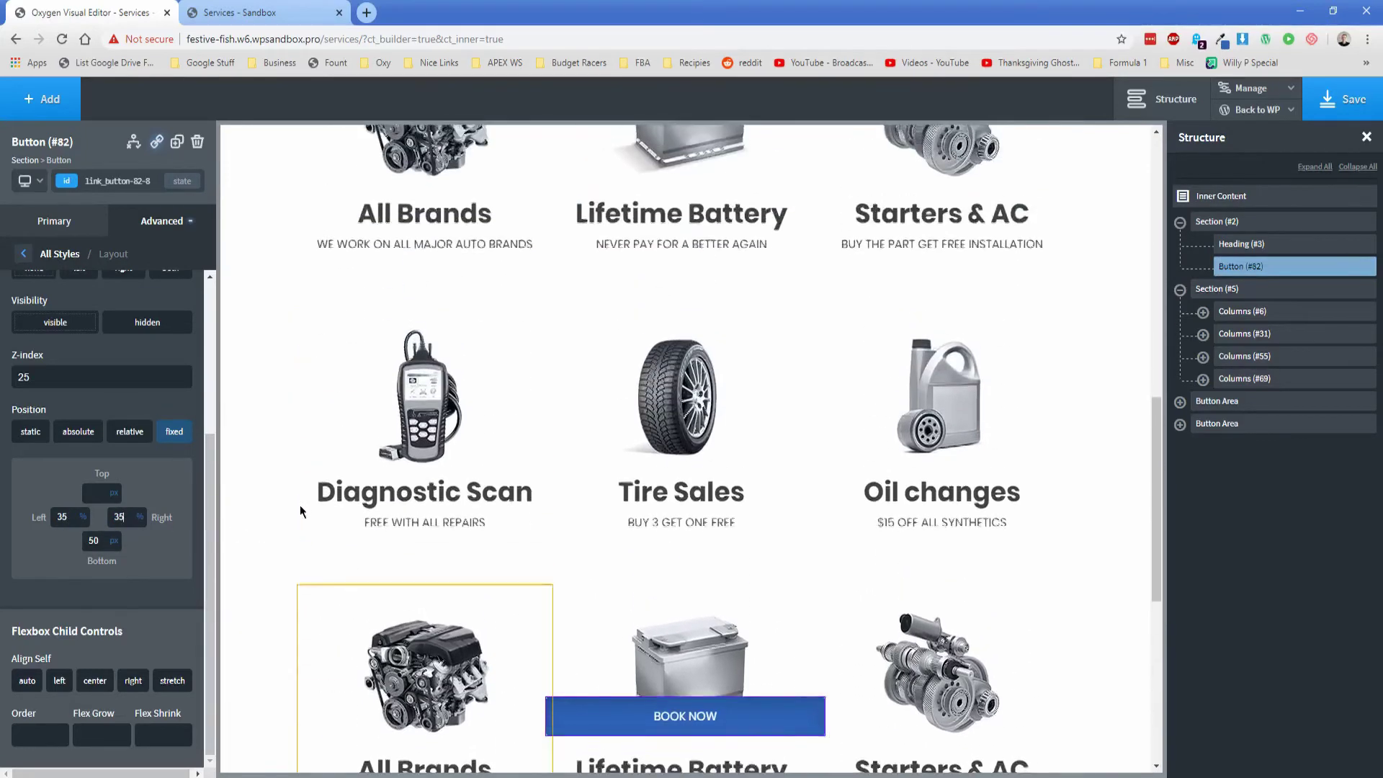
pyautogui.scroll(2, 302, 508)
pyautogui.scroll(-1, 299, 515)
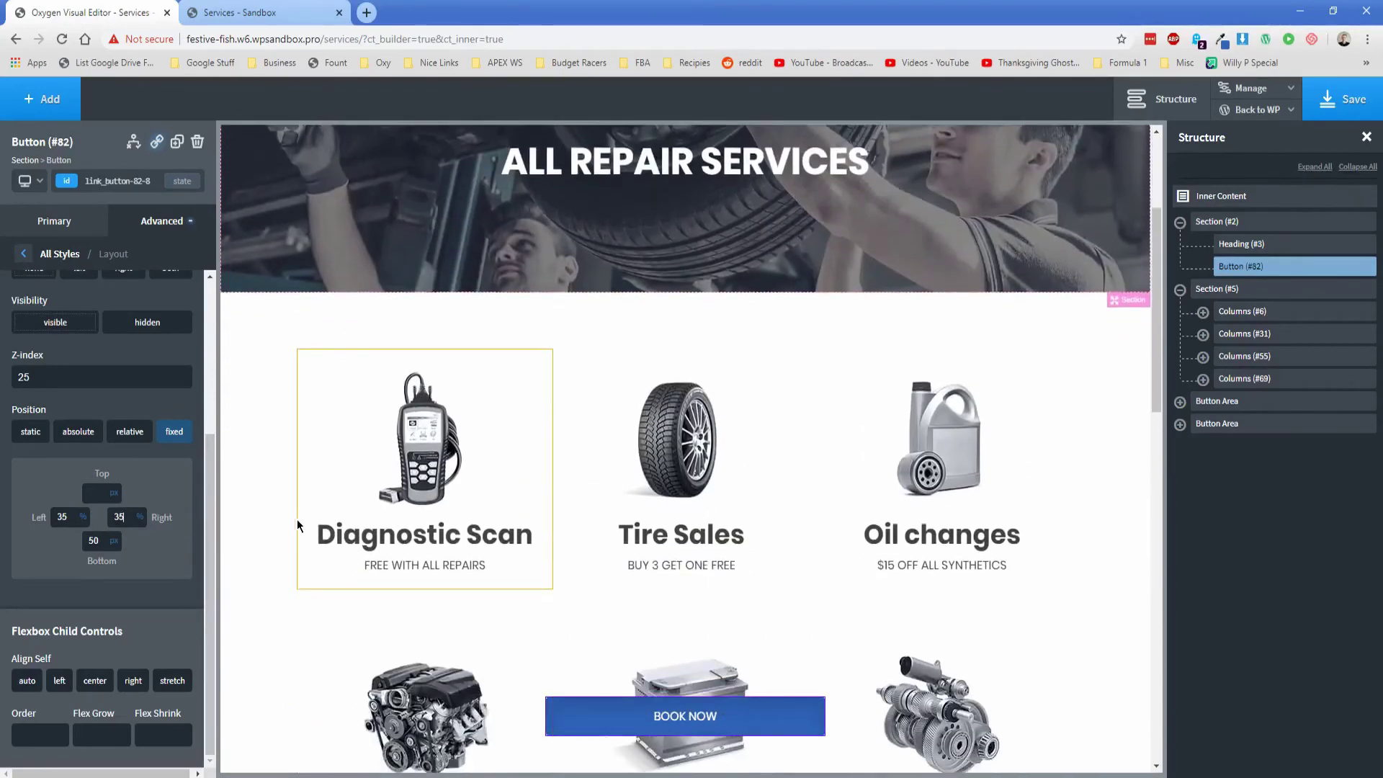
# Save the page, reload the live Services page to check the wider button, and return to the editor
pyautogui.click(1325, 103)
pyautogui.click(241, 13)
pyautogui.press('F5')
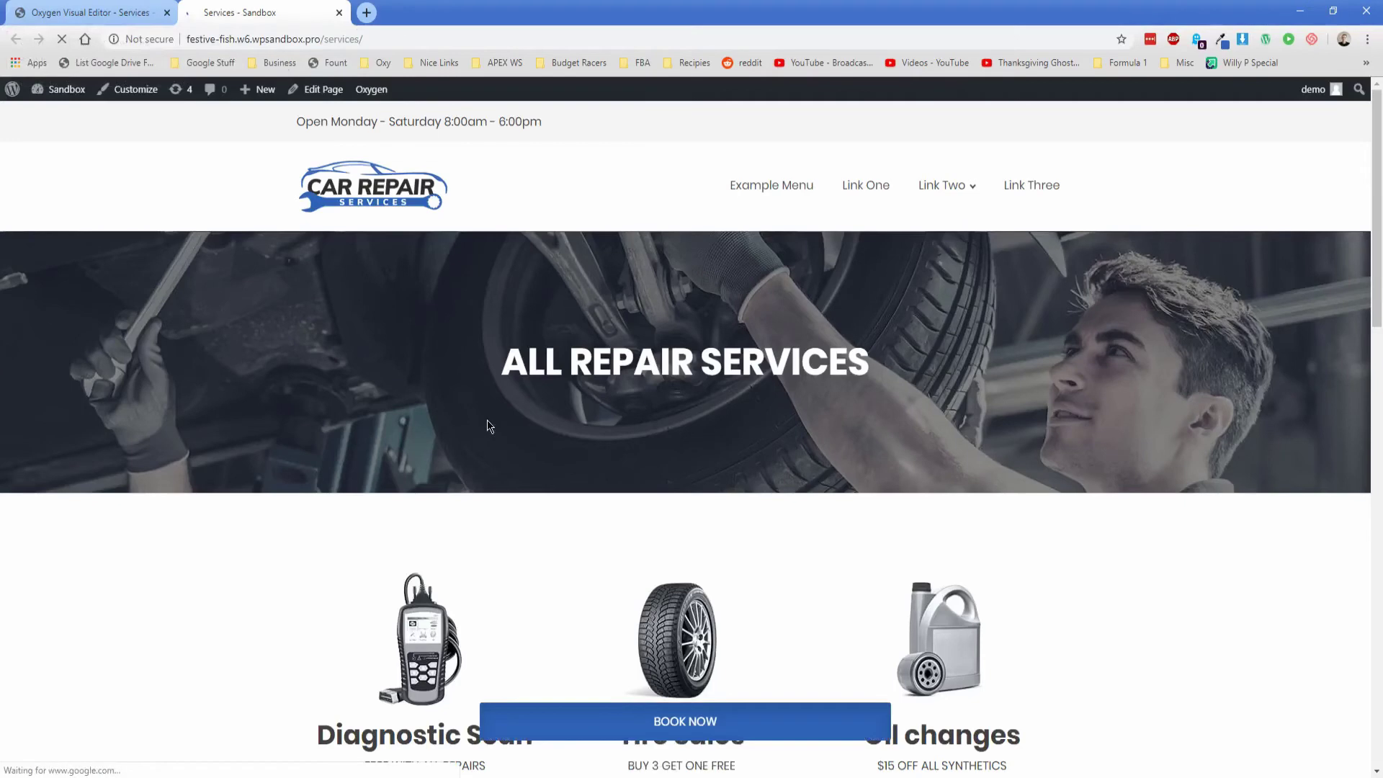
pyautogui.scroll(-7, 493, 416)
pyautogui.scroll(-1, 496, 416)
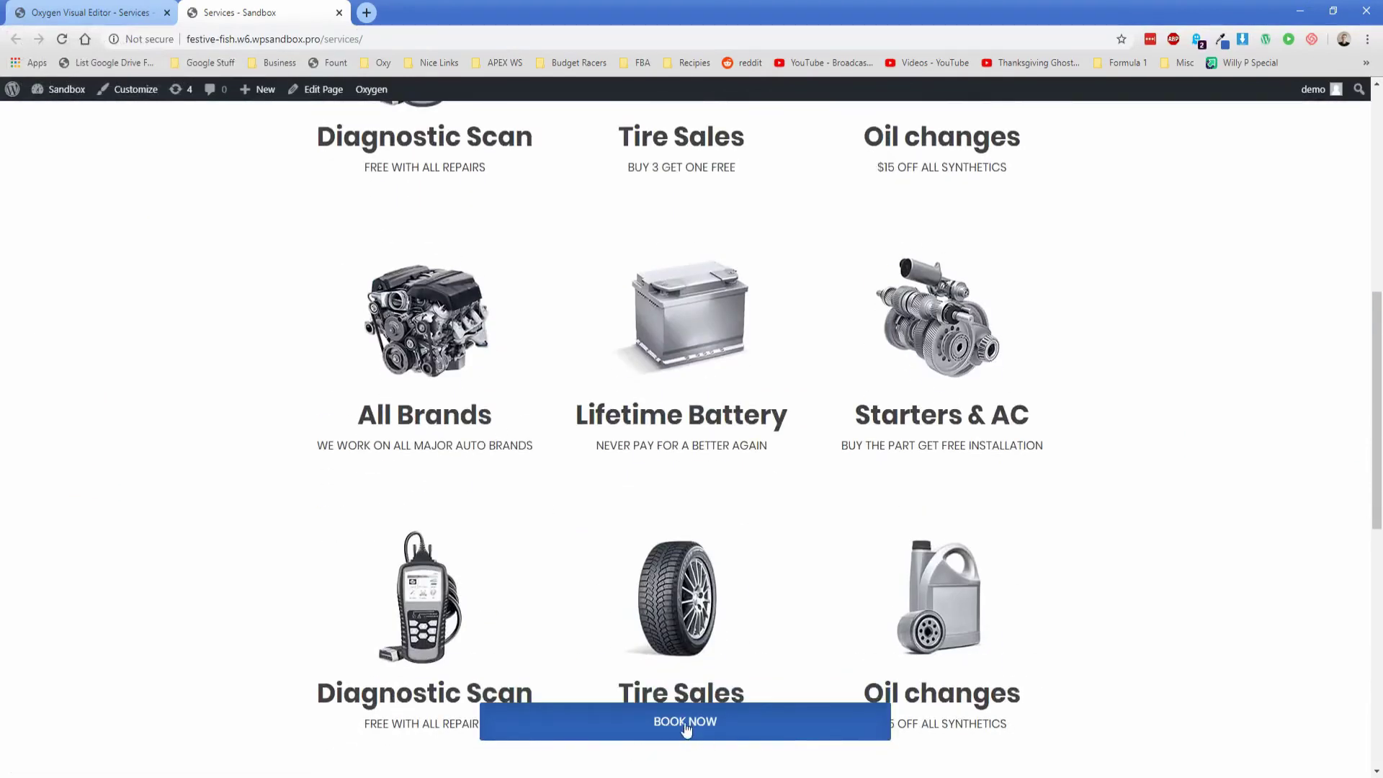
pyautogui.scroll(-3, 563, 569)
pyautogui.scroll(7, 550, 572)
pyautogui.click(90, 13)
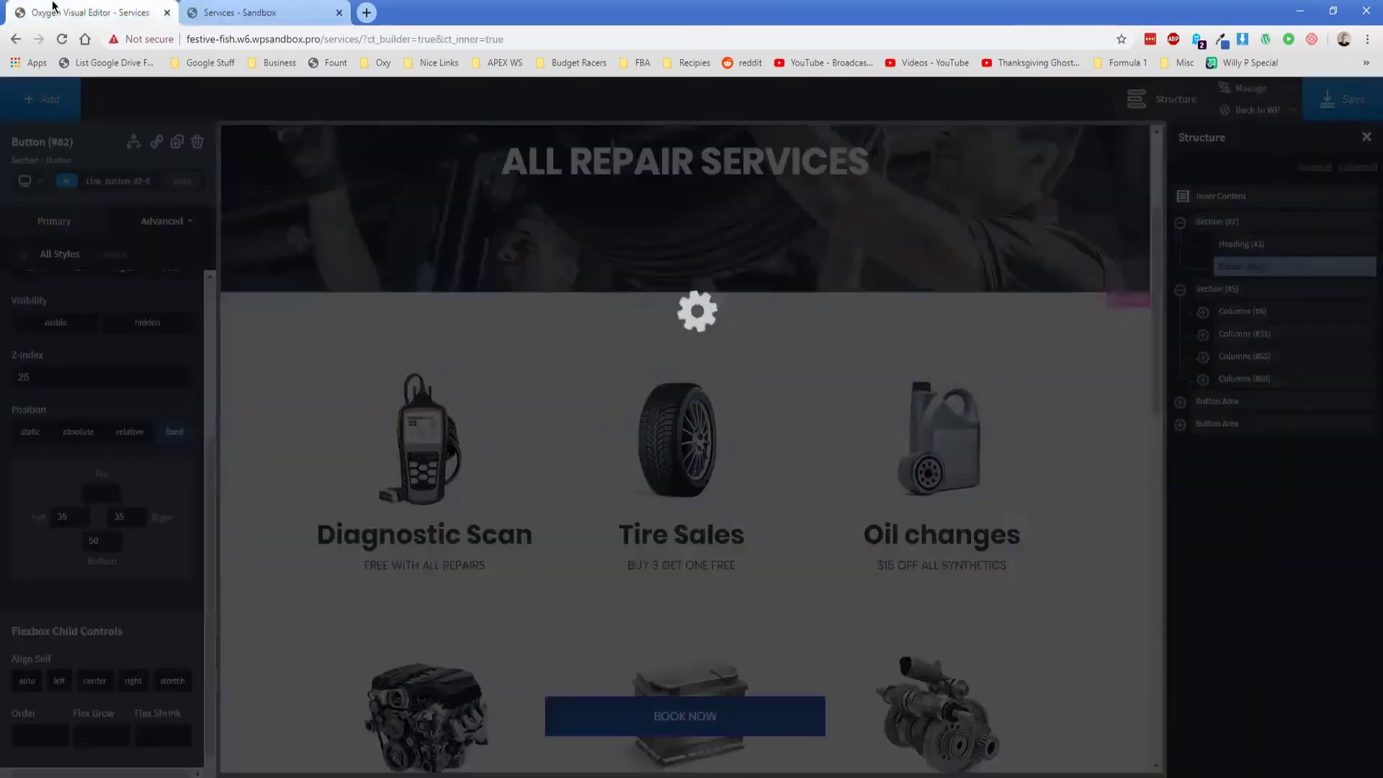
pyautogui.click(54, 220)
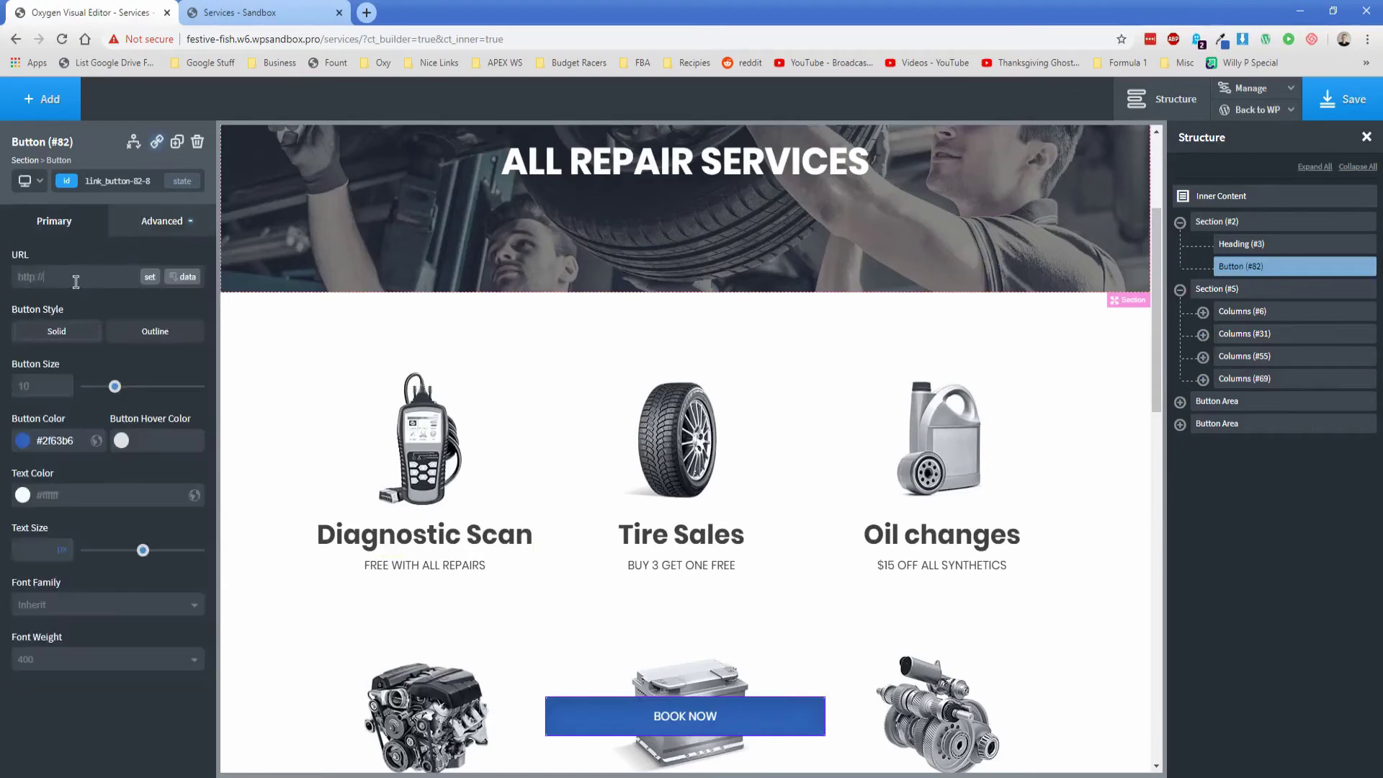
pyautogui.click(76, 281)
pyautogui.write('google.com')
pyautogui.click(150, 277)
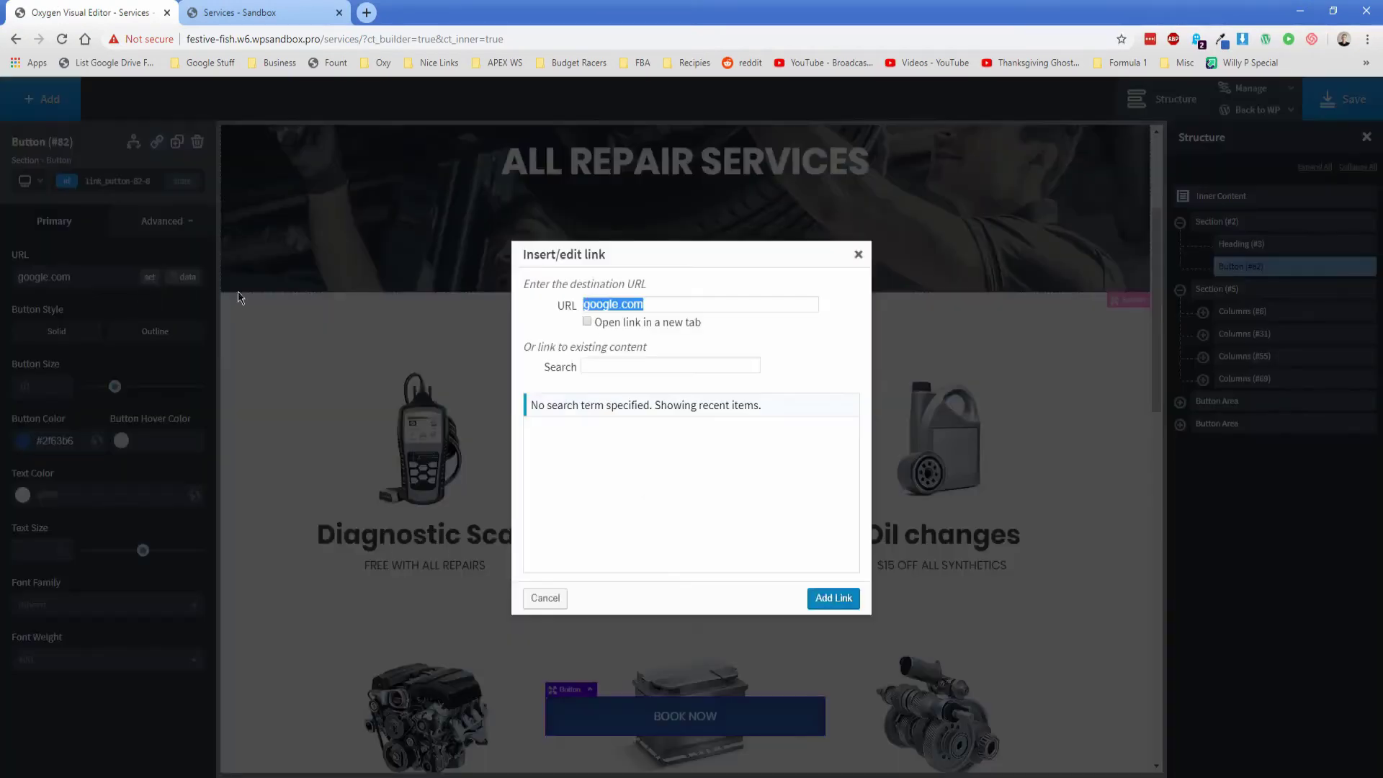
pyautogui.click(638, 326)
pyautogui.click(833, 597)
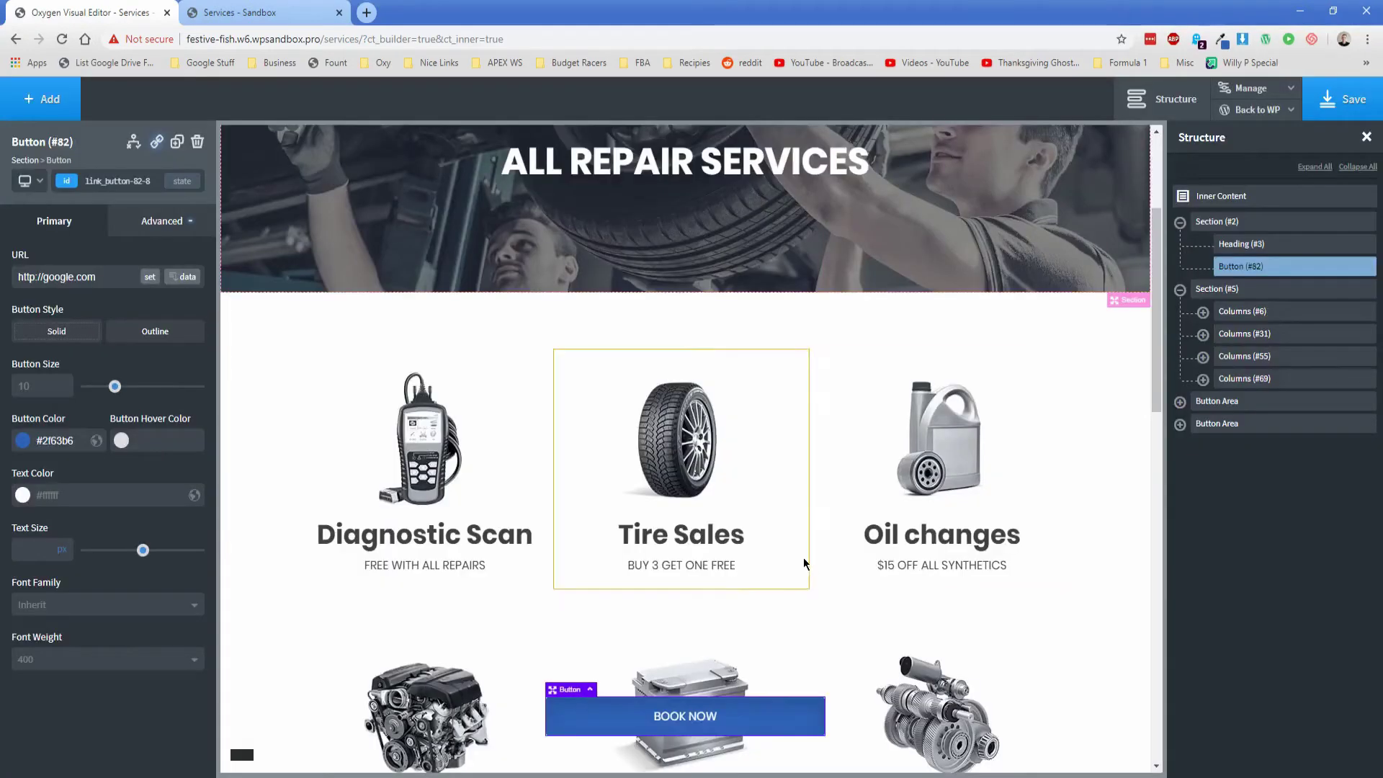
# Save the page and reload the live Services page
pyautogui.click(1343, 99)
pyautogui.click(223, 13)
pyautogui.click(62, 39)
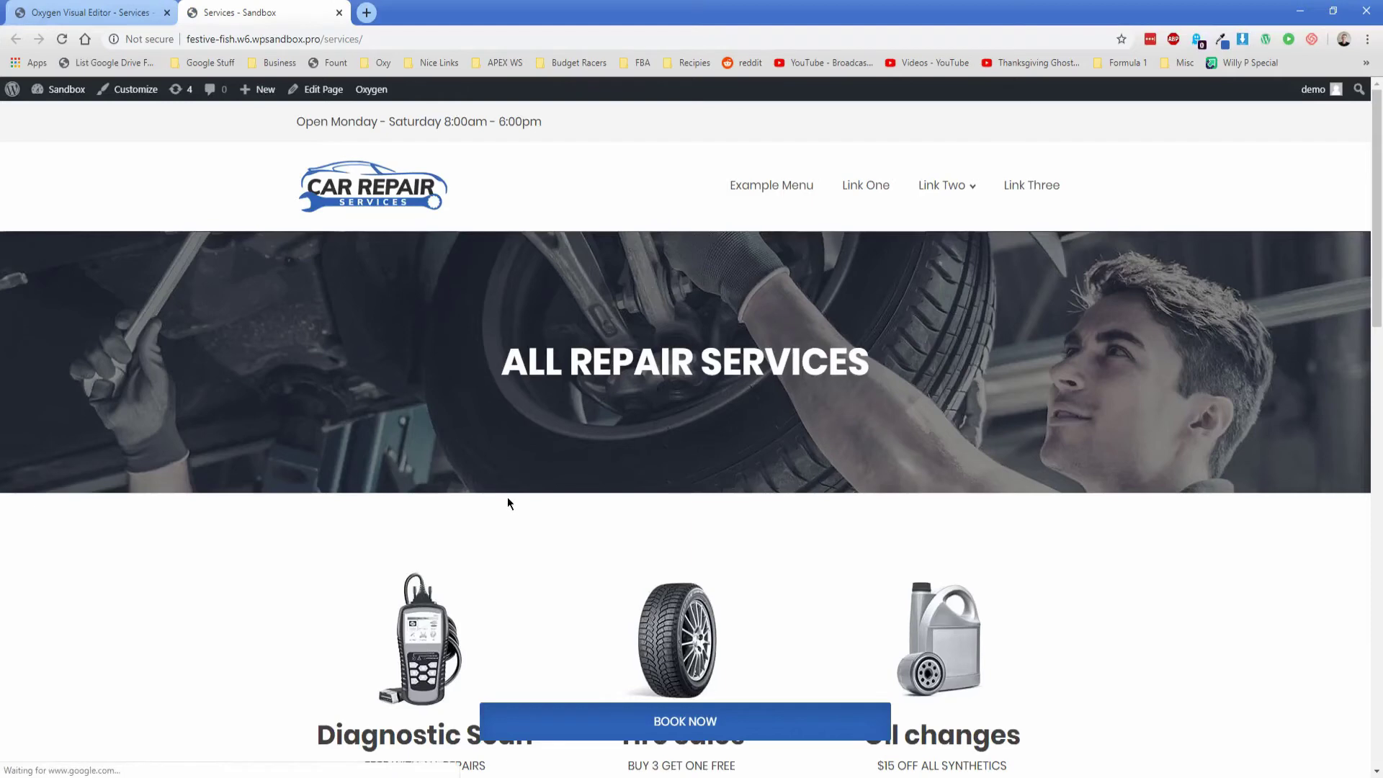
# Test BOOK NOW opens Google in a new tab, close that tab, and go back to the editor
pyautogui.scroll(-10, 518, 490)
pyautogui.click(670, 717)
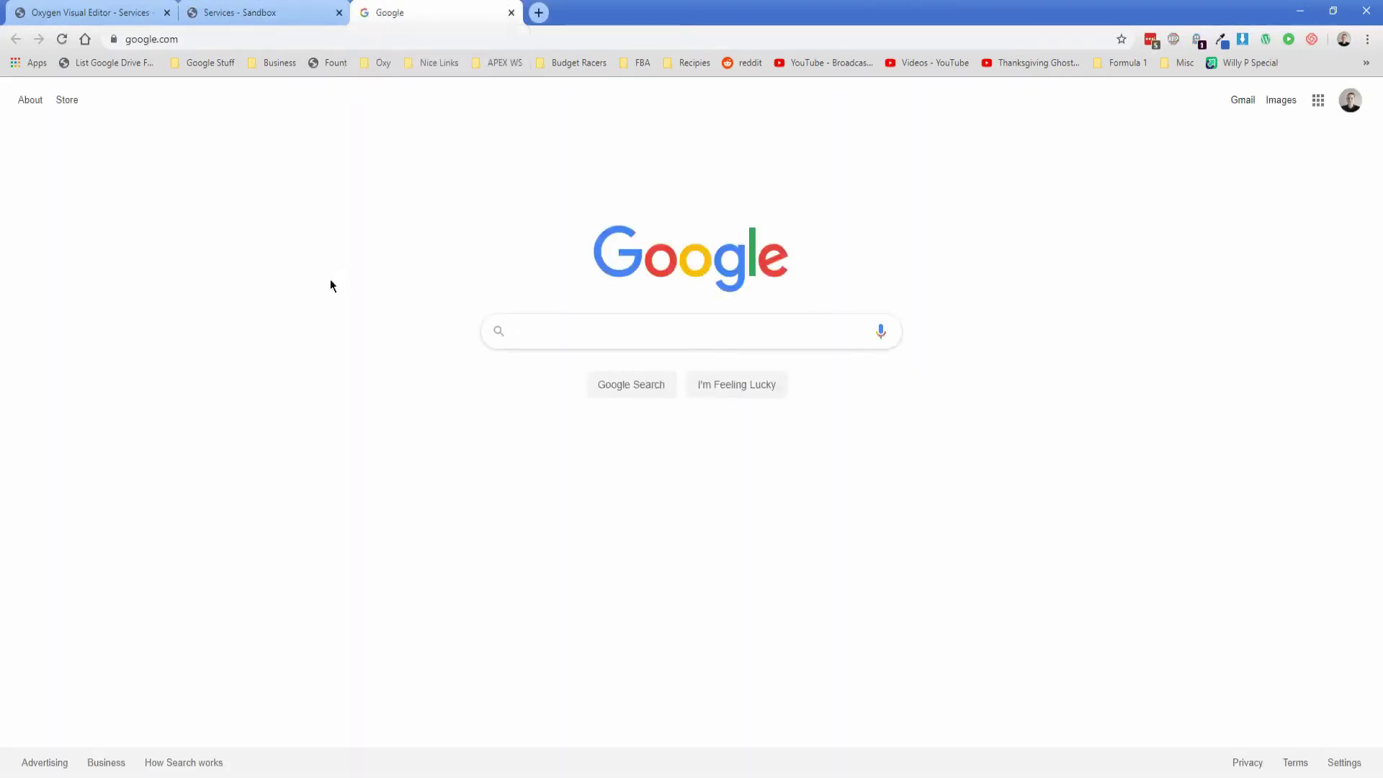
pyautogui.click(511, 12)
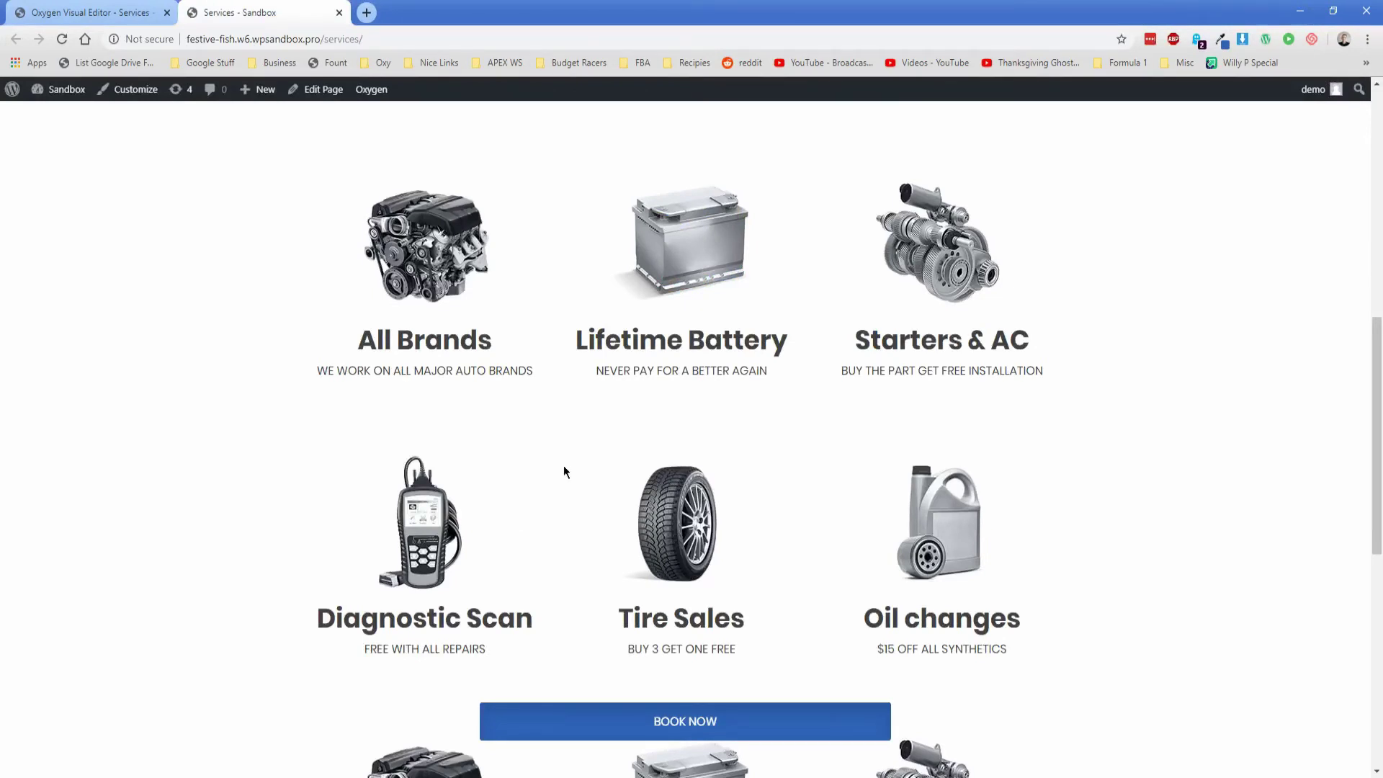
pyautogui.click(105, 10)
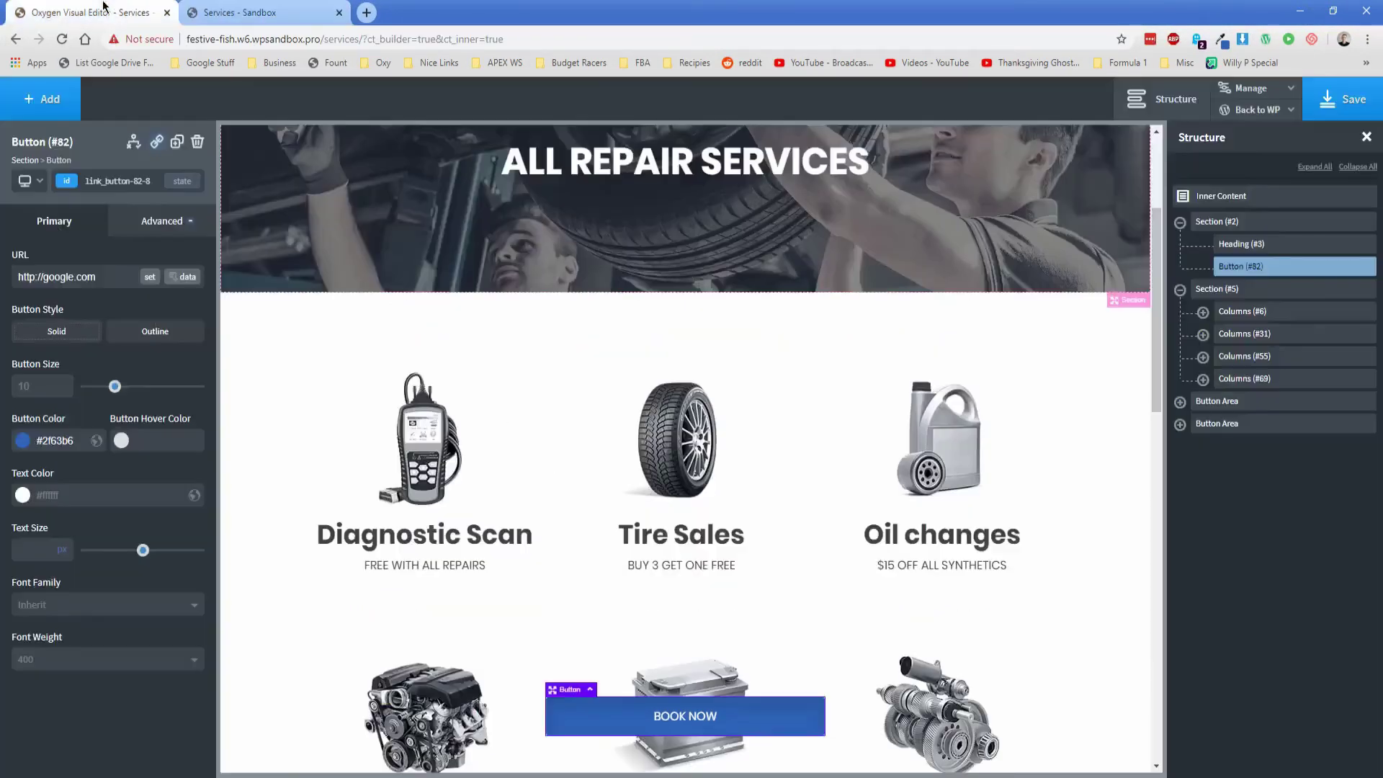
# Switch the builder preview to the 'Less than 768px' breakpoint
pyautogui.click(38, 187)
pyautogui.click(59, 254)
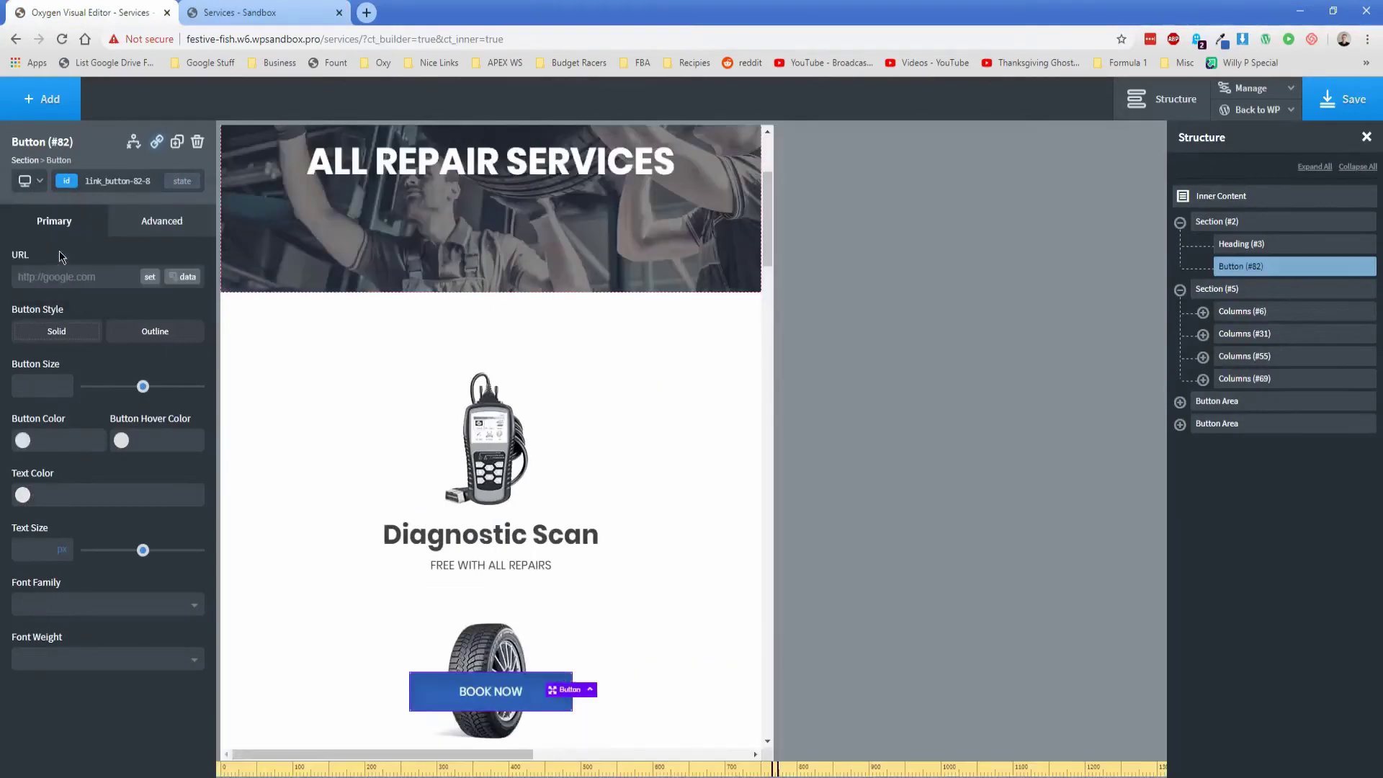
pyautogui.scroll(-7, 313, 466)
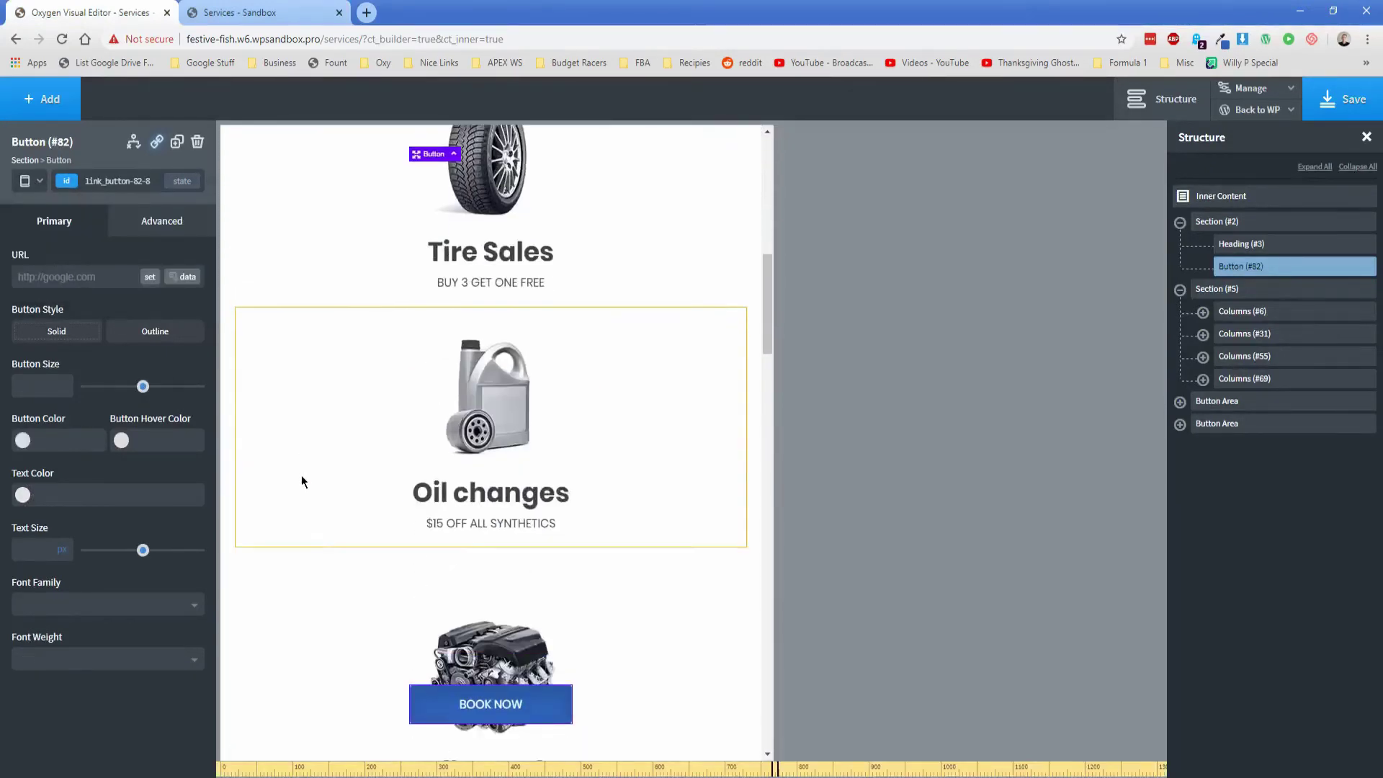
pyautogui.scroll(-10, 301, 476)
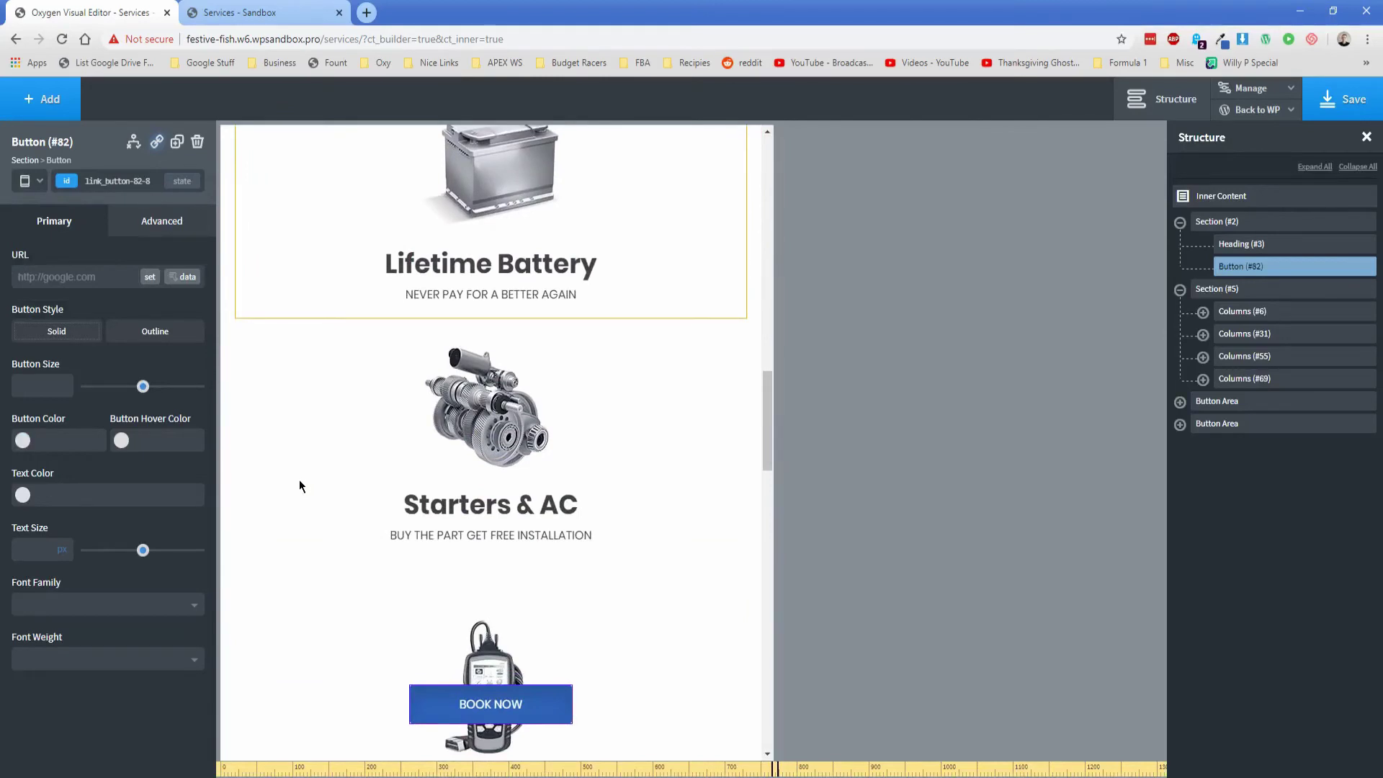
pyautogui.scroll(-7, 301, 486)
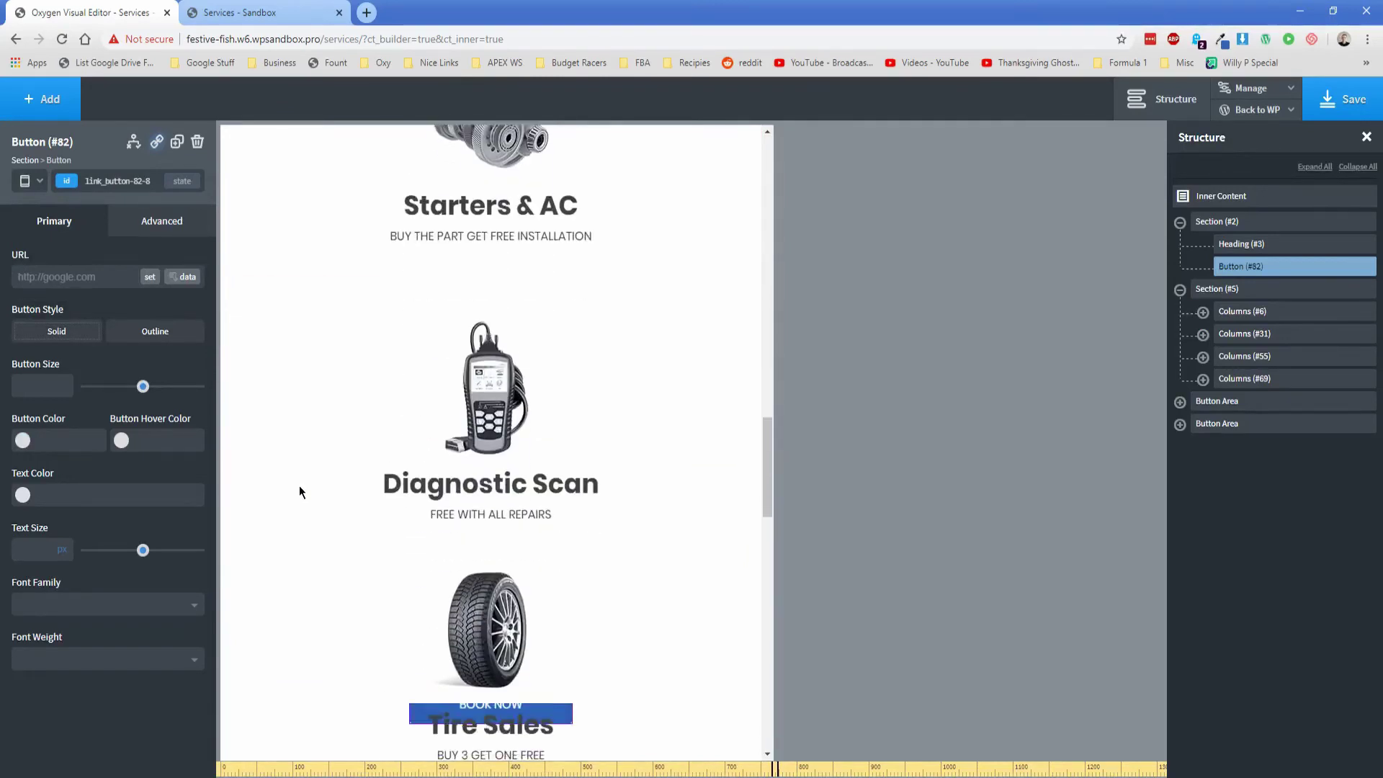
pyautogui.click(31, 180)
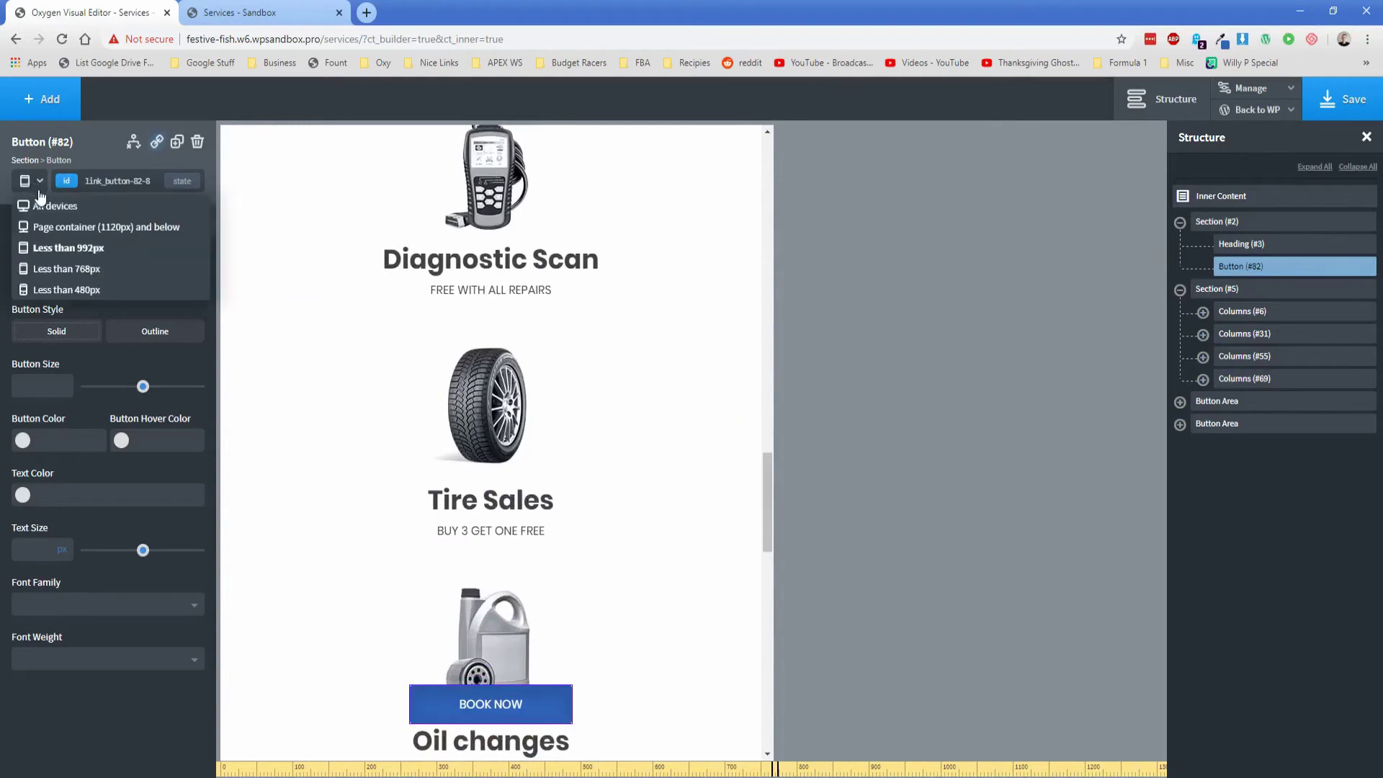
pyautogui.click(112, 274)
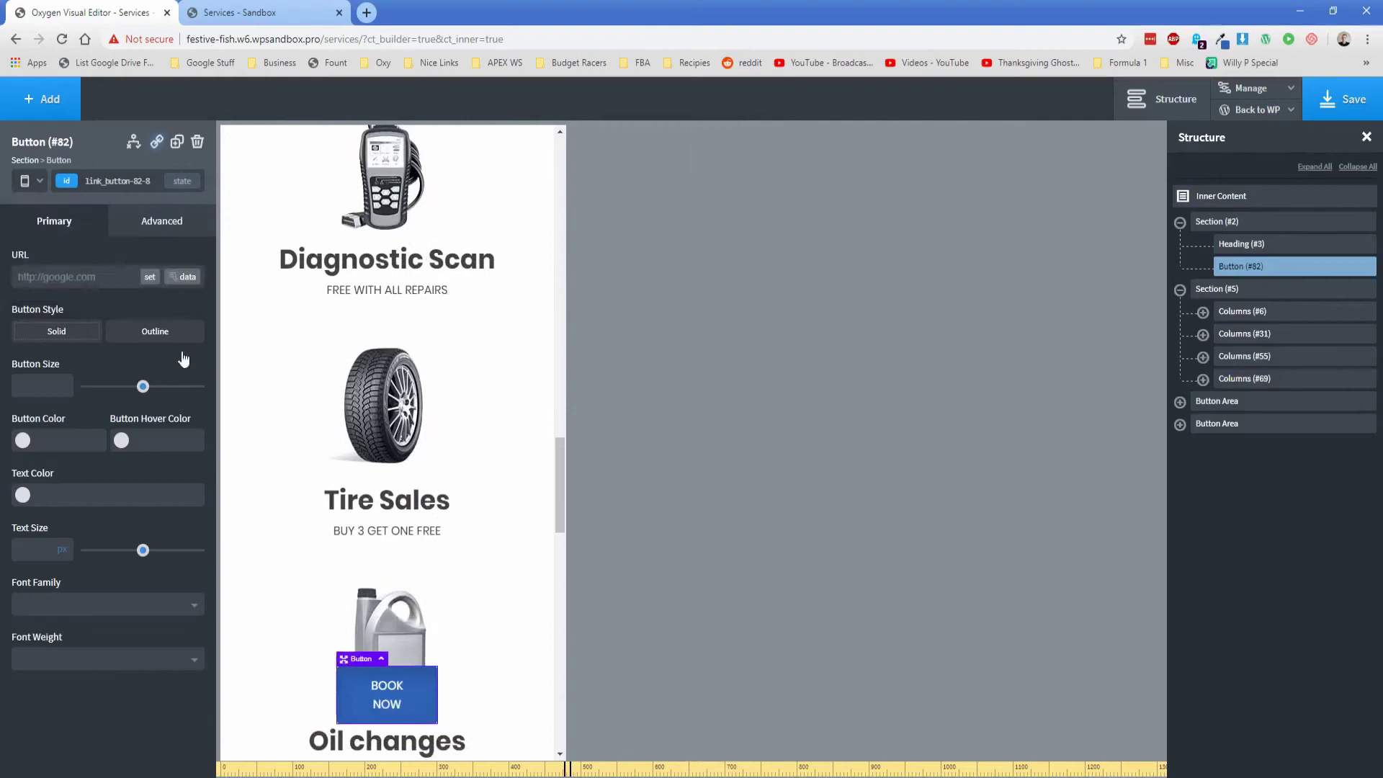
# Set the BOOK NOW button's position to fixed with left and right offsets of 15%
pyautogui.click(147, 236)
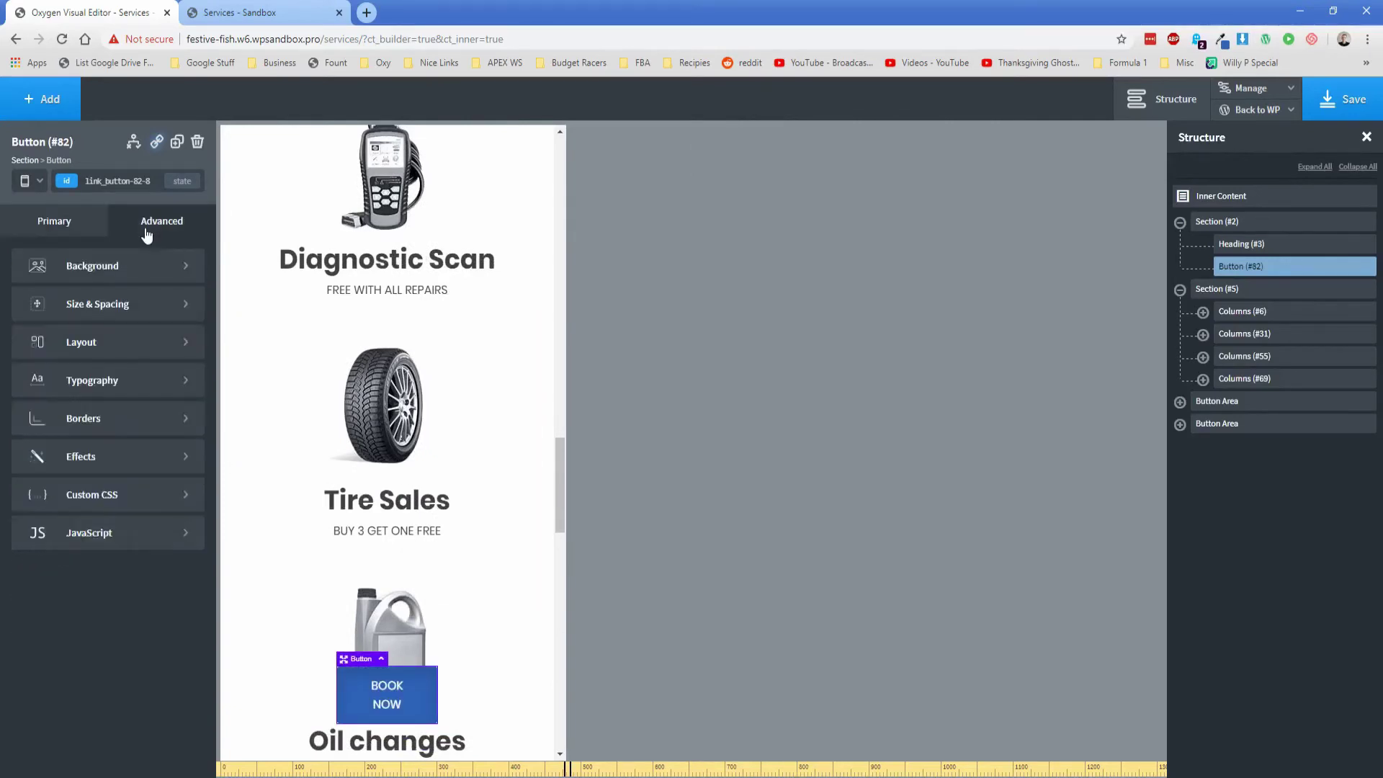
pyautogui.click(124, 346)
pyautogui.scroll(-1, 137, 519)
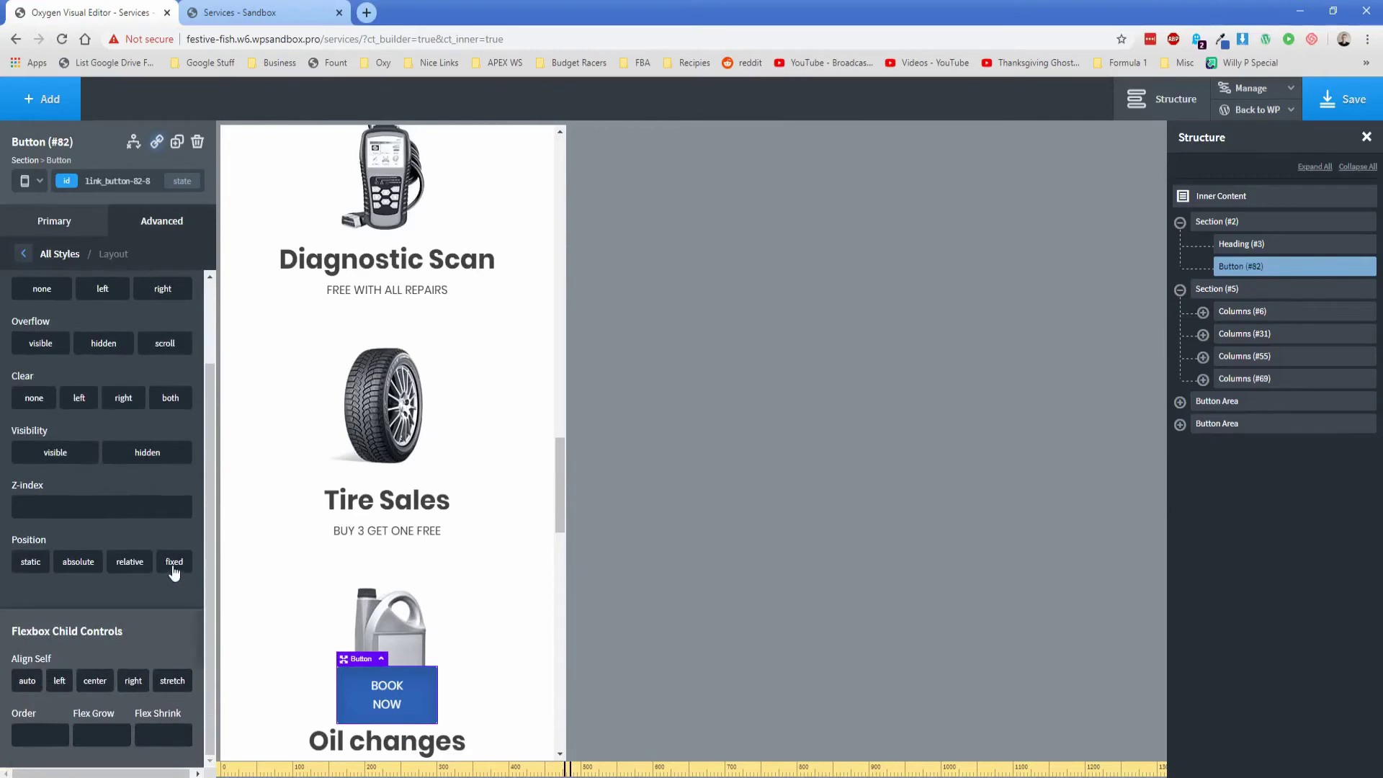
pyautogui.click(174, 562)
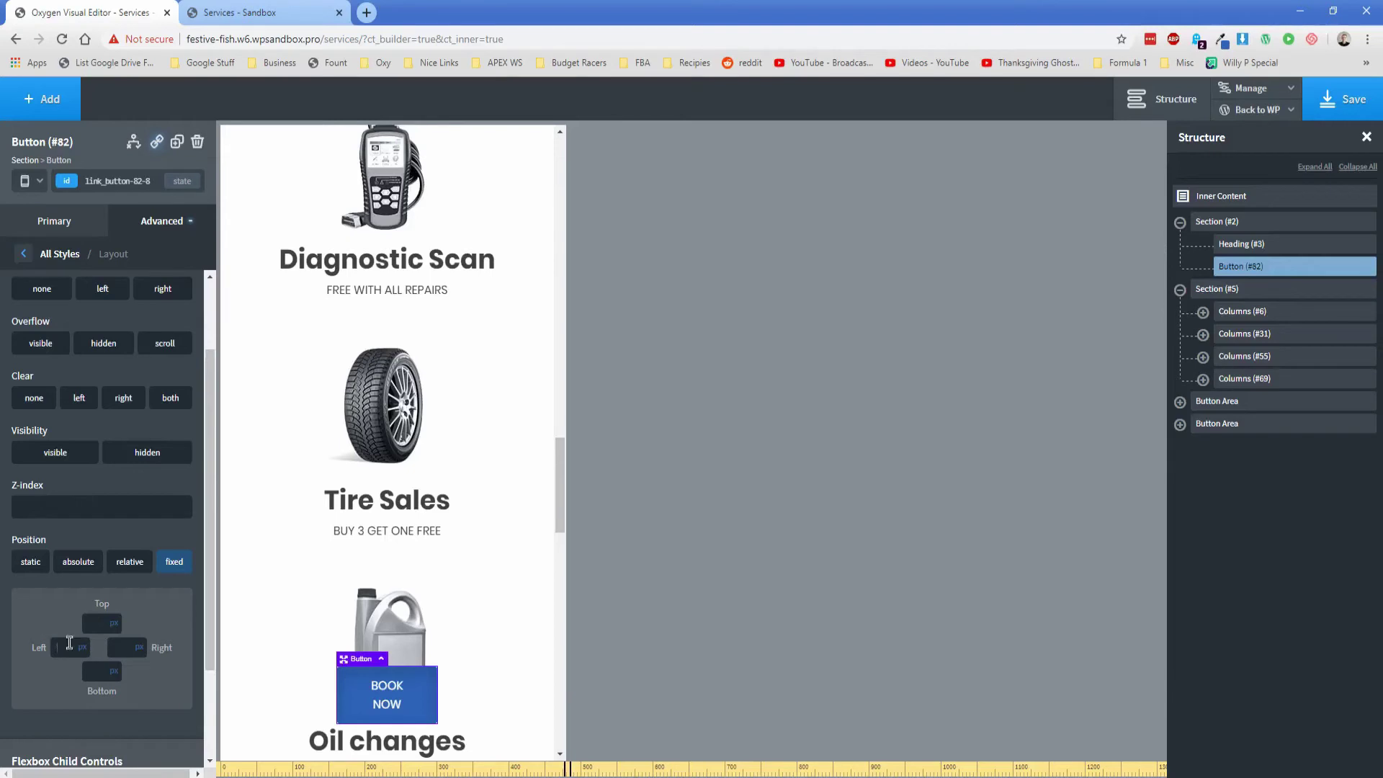
pyautogui.click(84, 637)
pyautogui.click(57, 649)
pyautogui.write('15')
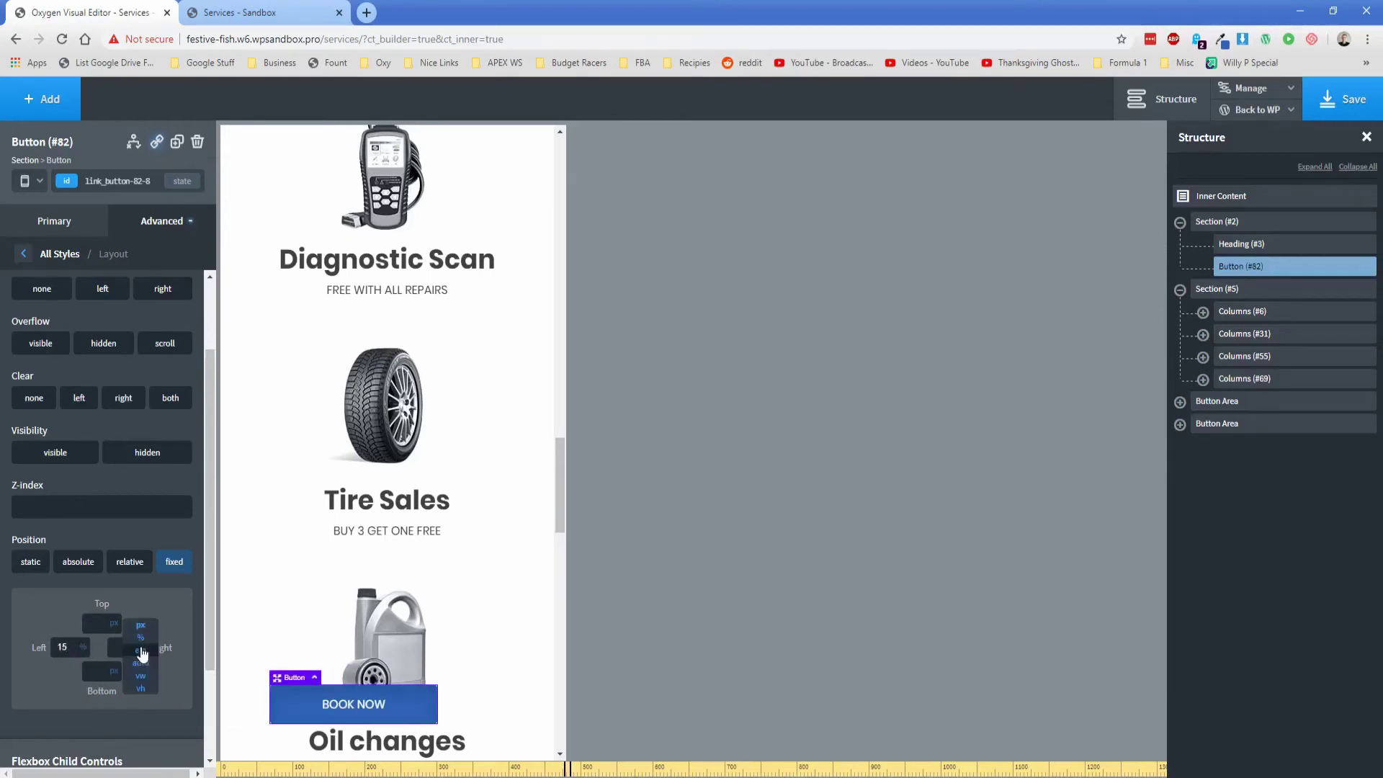
pyautogui.click(140, 637)
pyautogui.click(118, 646)
pyautogui.write('15')
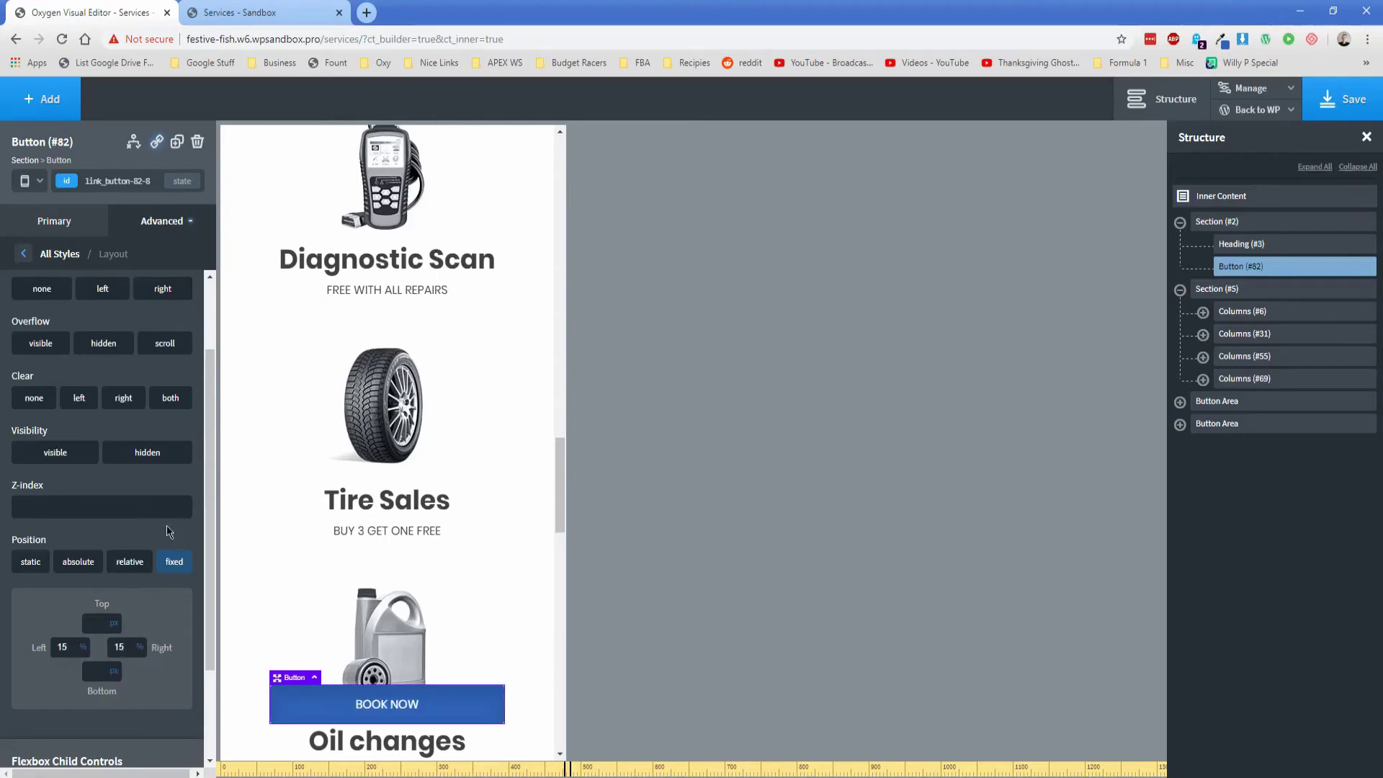
# Preview the 'Less than 480px' breakpoint and save the page
pyautogui.click(33, 185)
pyautogui.click(90, 298)
pyautogui.scroll(-8, 272, 438)
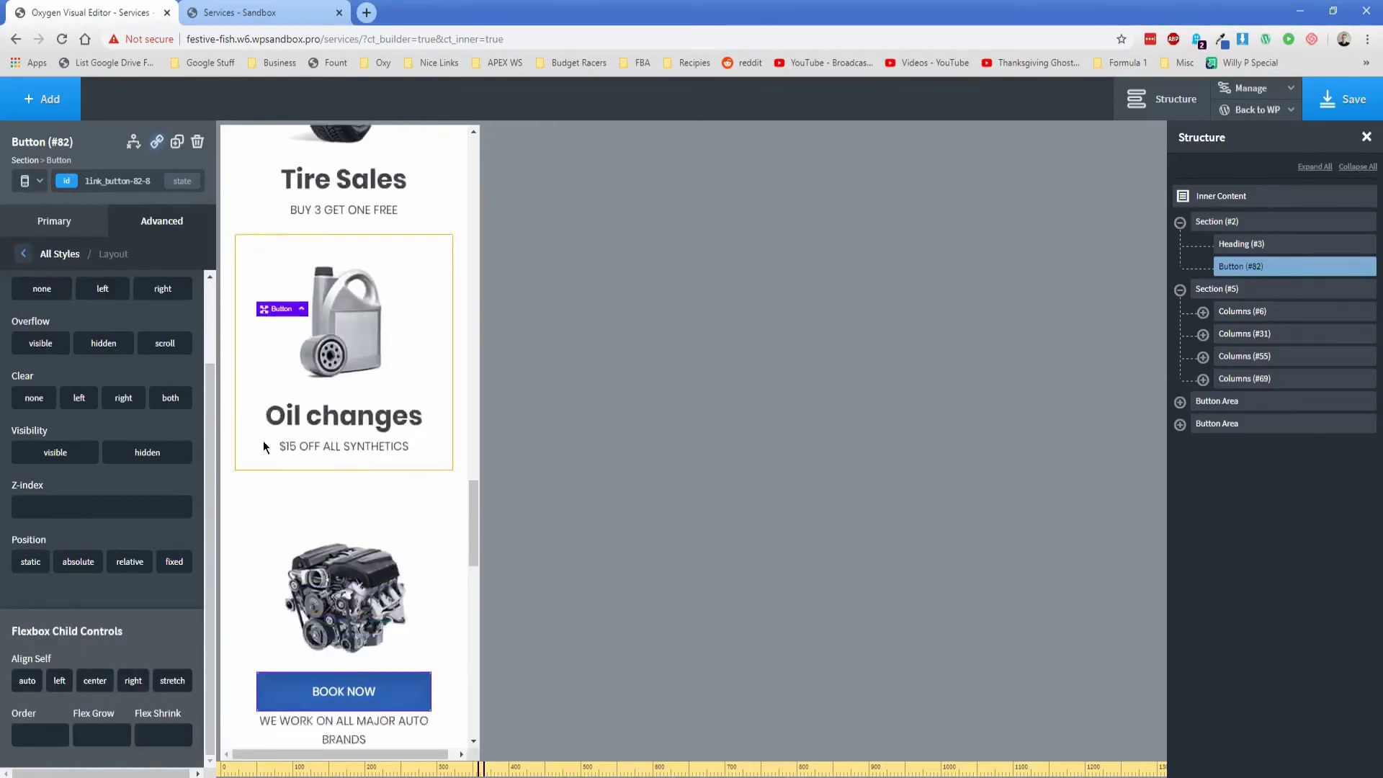
pyautogui.click(1343, 98)
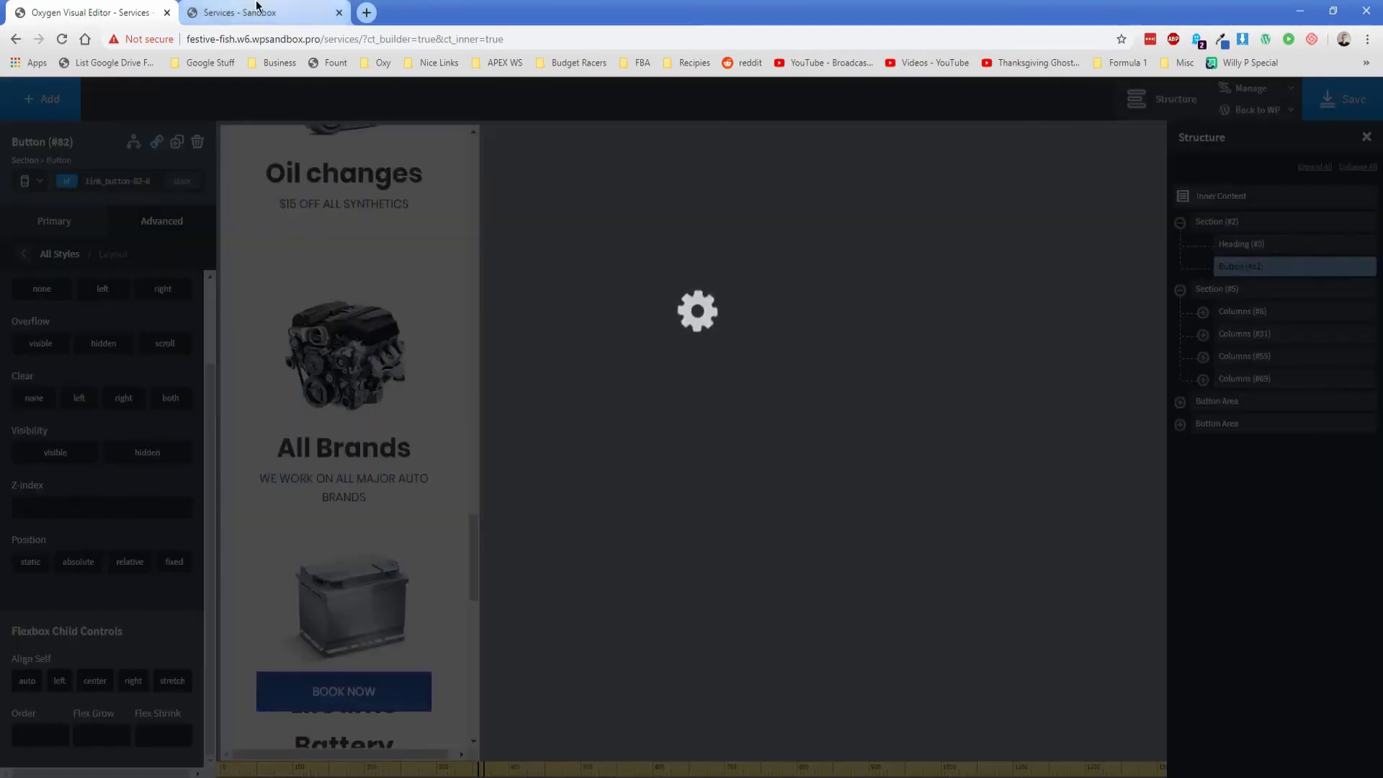
# Reload the live Services page and emulate a Pixel 2 XL in Chrome DevTools
pyautogui.click(252, 13)
pyautogui.click(62, 39)
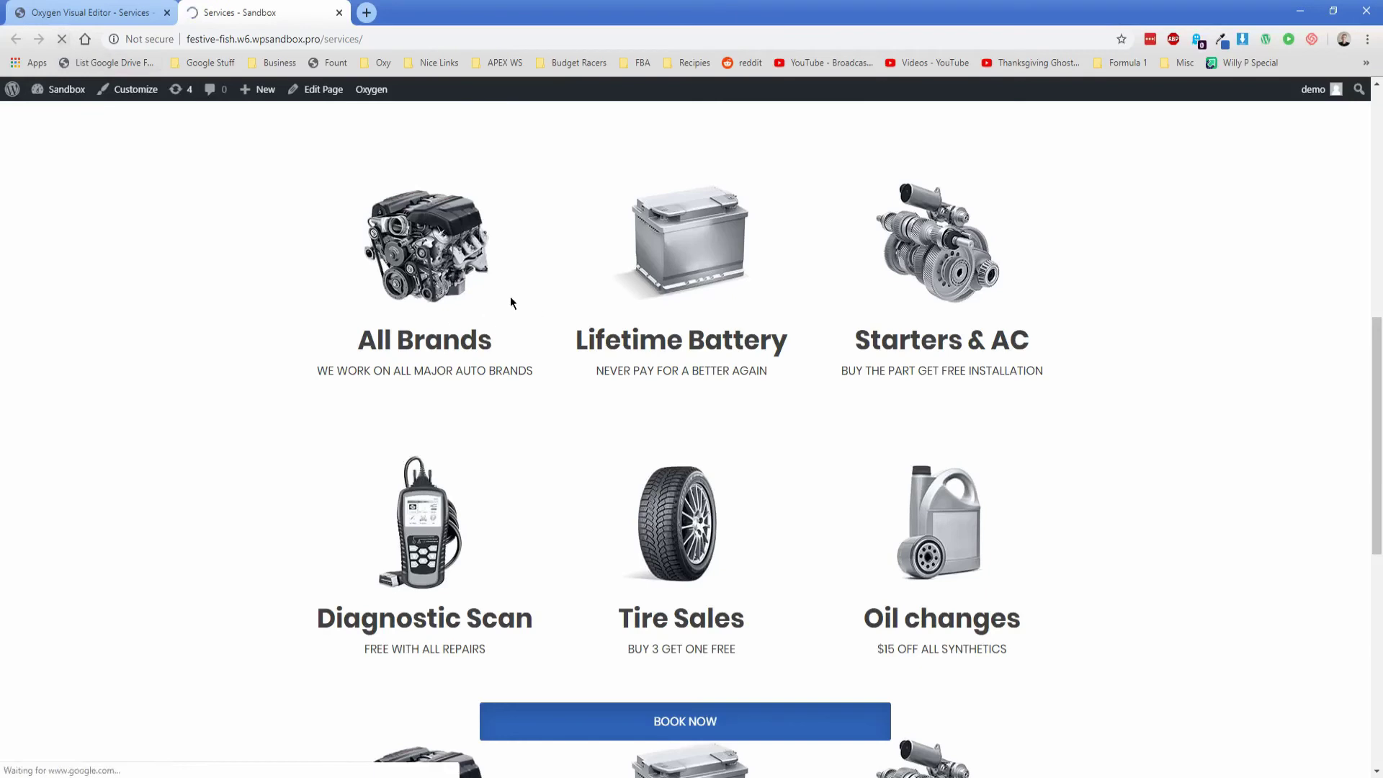
pyautogui.rightClick(559, 306)
pyautogui.click(616, 523)
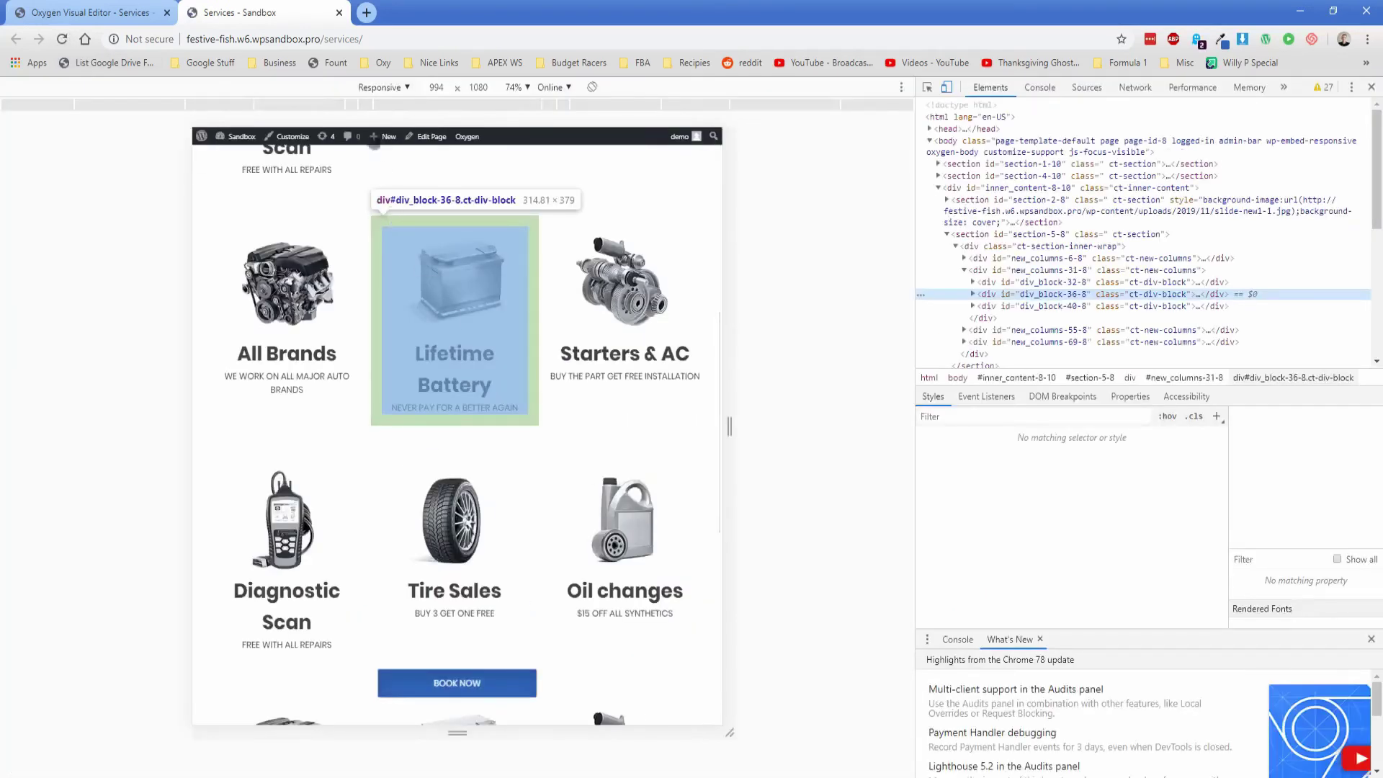
pyautogui.click(386, 91)
pyautogui.click(403, 172)
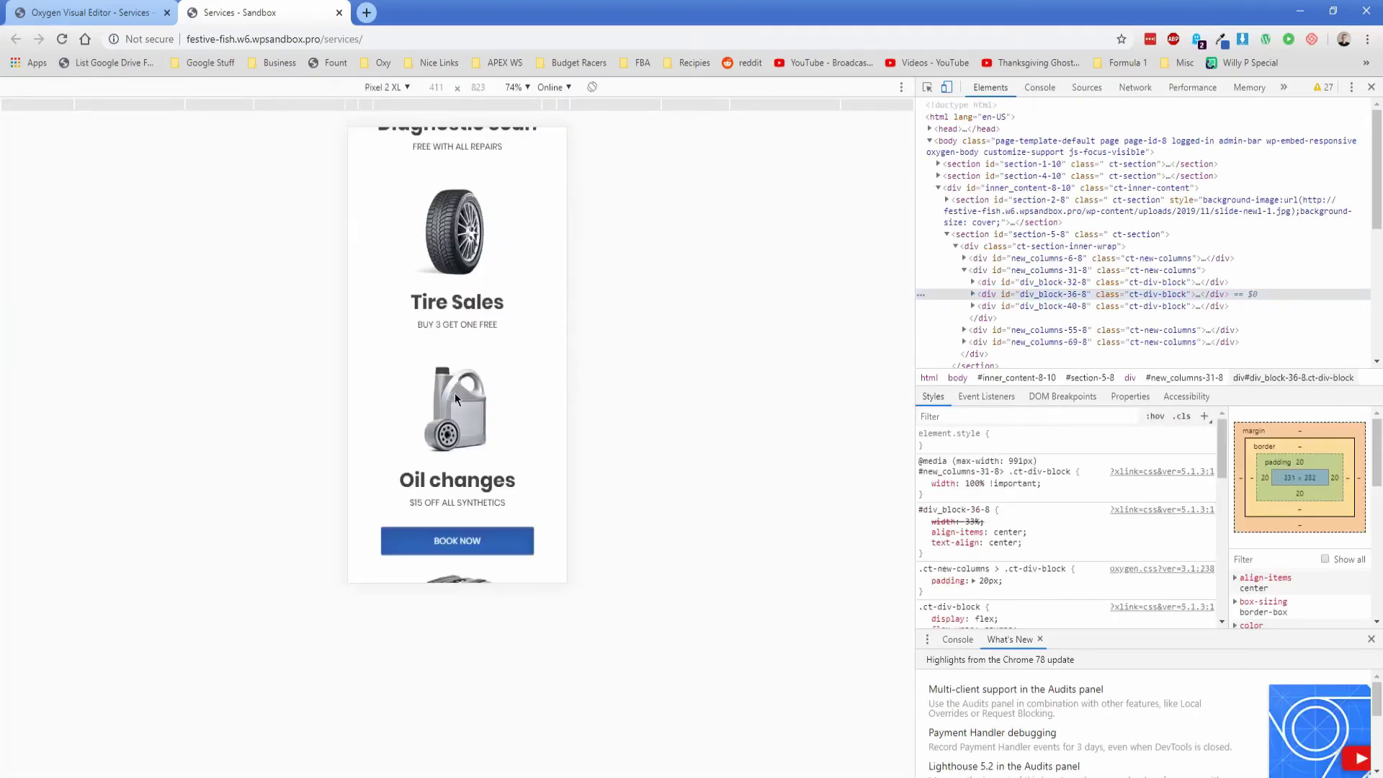
# Scroll the mobile view, test that BOOK NOW opens Google, then close the Google tab
pyautogui.scroll(5, 499, 380)
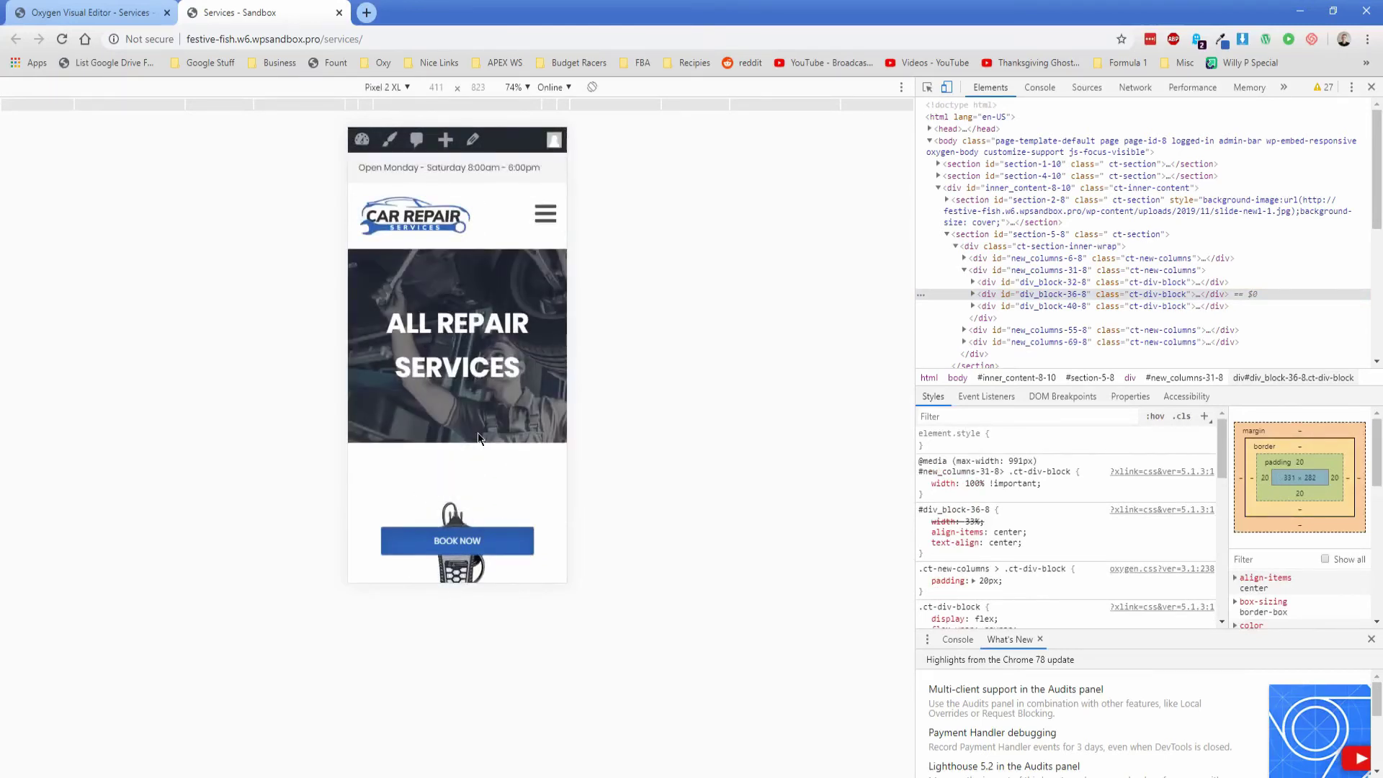
pyautogui.scroll(-1, 482, 472)
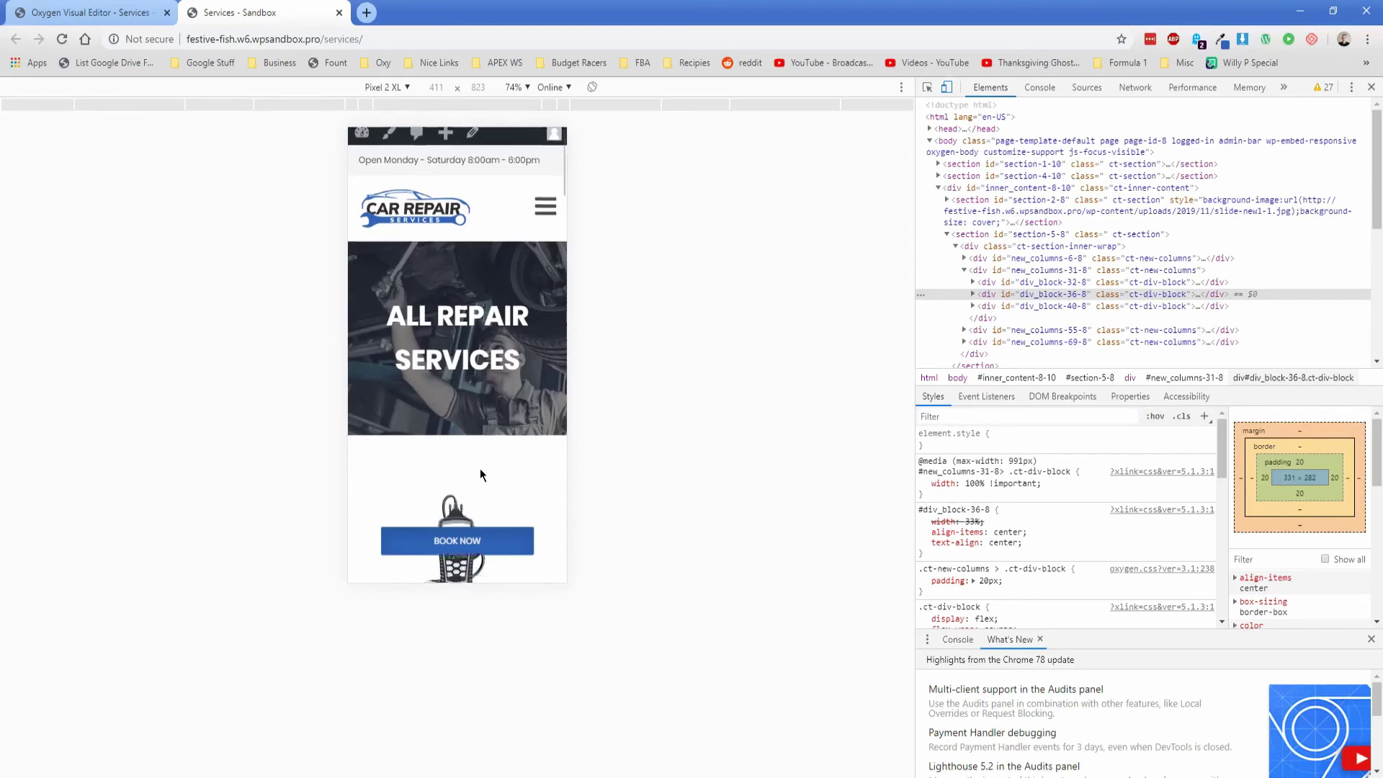
pyautogui.scroll(-15, 480, 475)
pyautogui.scroll(-3, 474, 465)
pyautogui.hotkey('ctrl', 't')
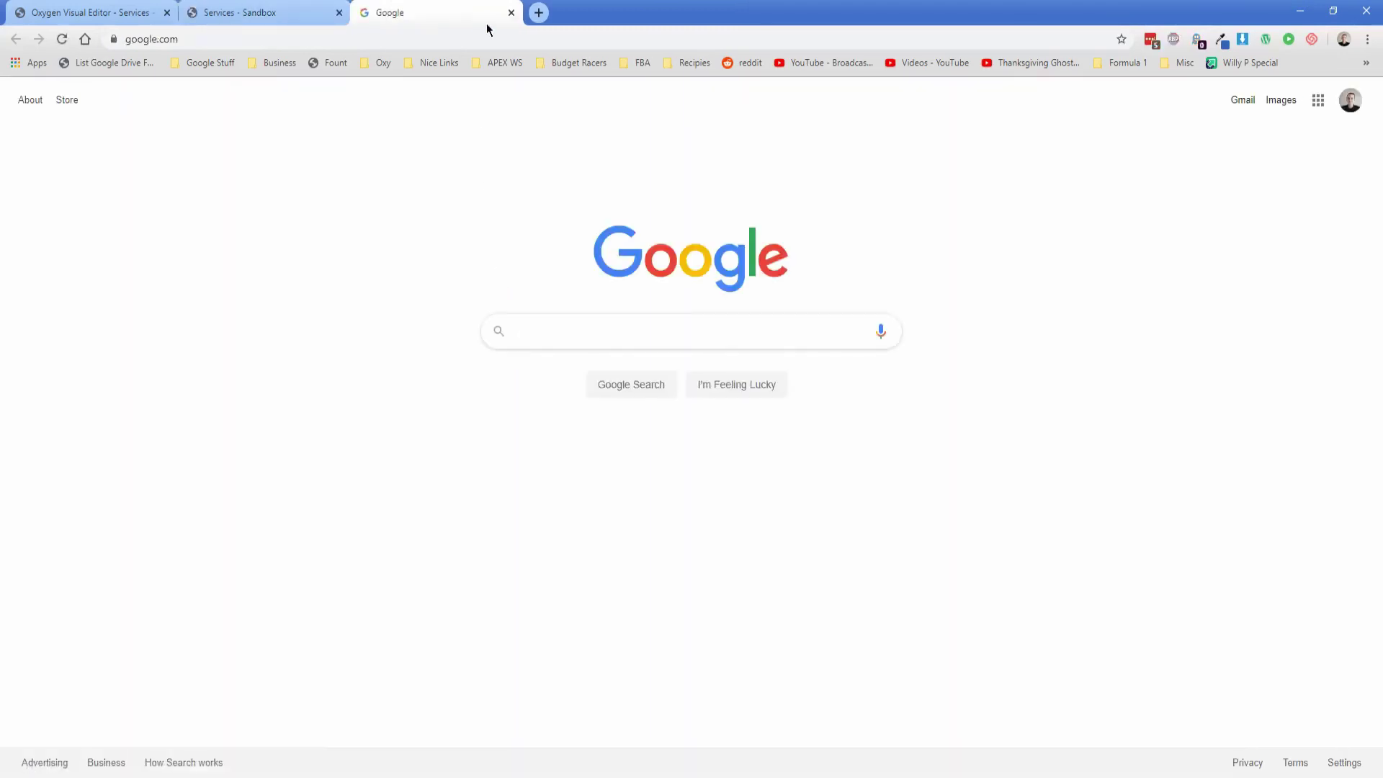
pyautogui.click(511, 12)
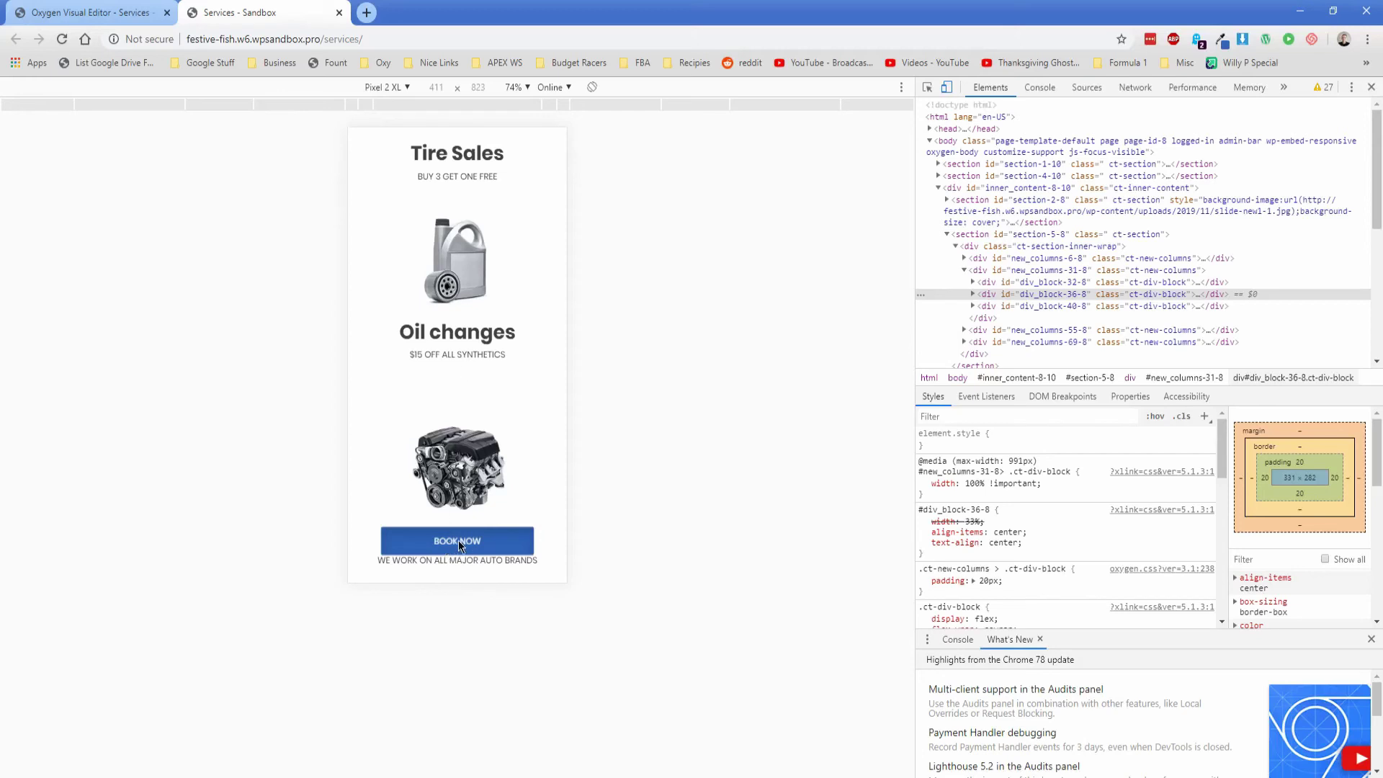
# Close the live Services tab and switch the Oxygen editor back to 'All devices'
pyautogui.click(148, 11)
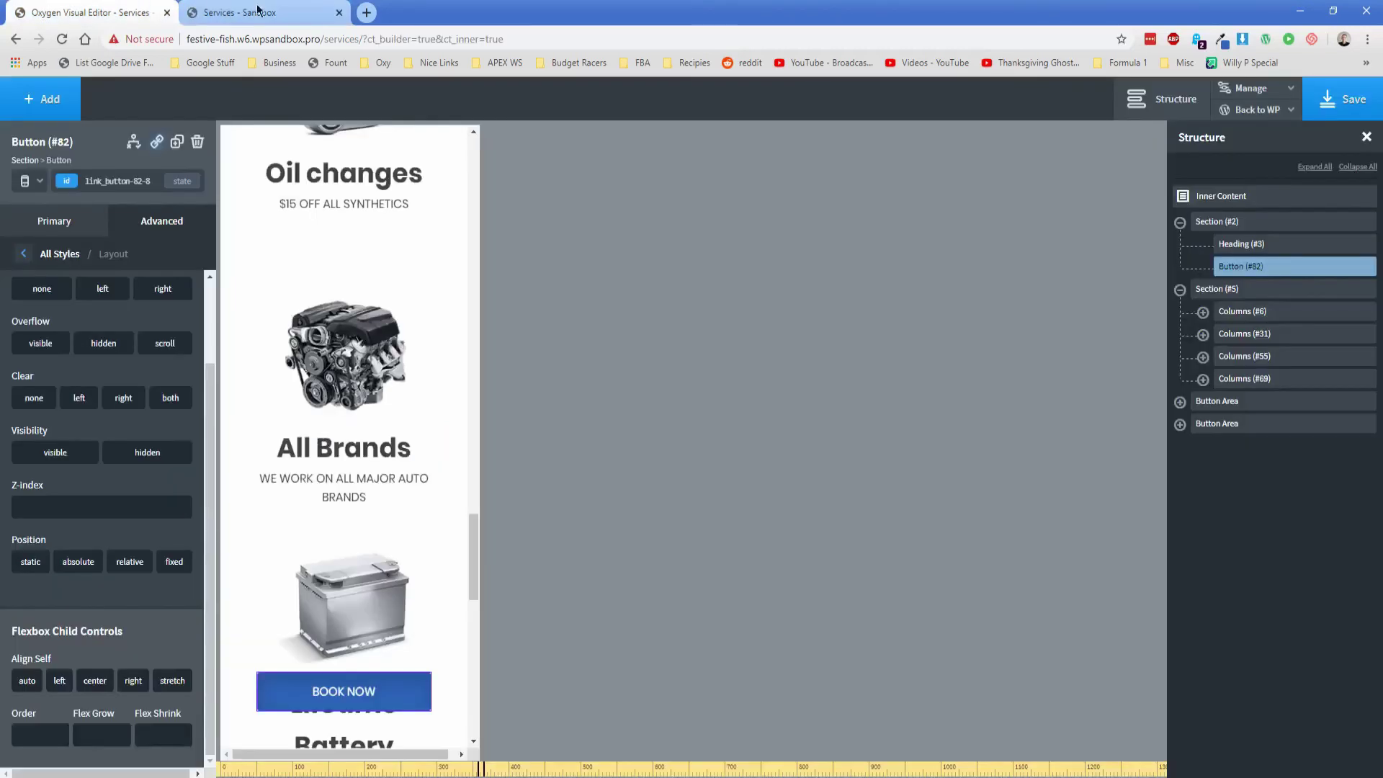
pyautogui.click(338, 12)
pyautogui.click(36, 185)
pyautogui.click(48, 203)
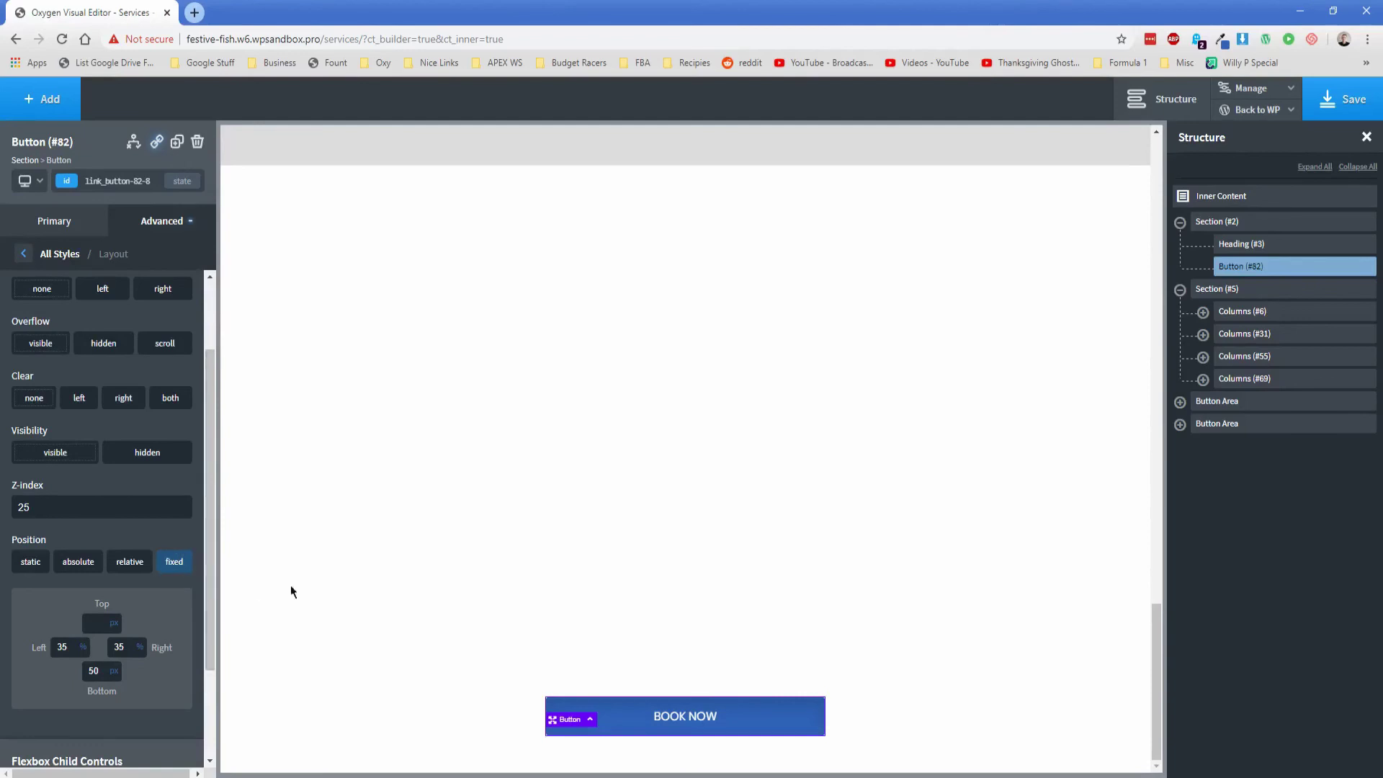
pyautogui.scroll(10, 373, 579)
pyautogui.scroll(4, 331, 548)
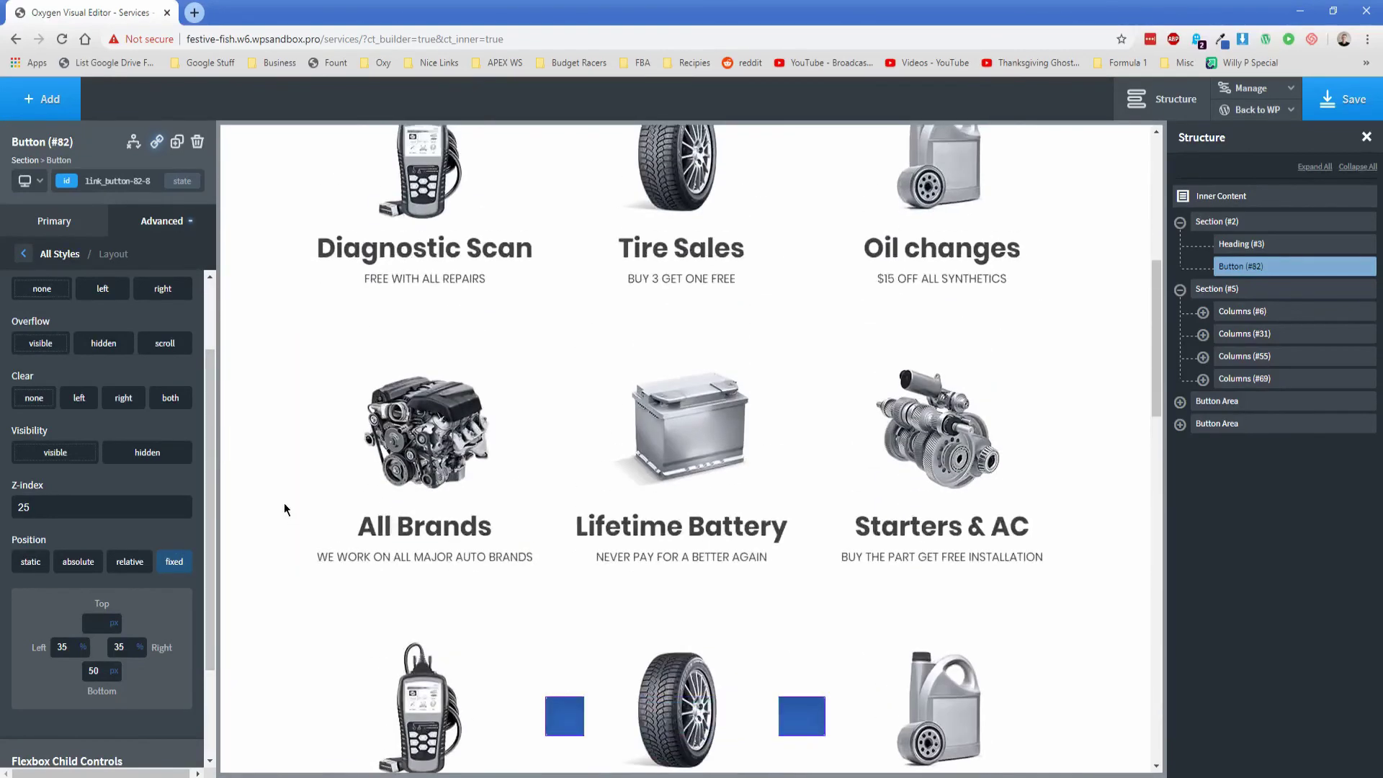
pyautogui.scroll(6, 284, 507)
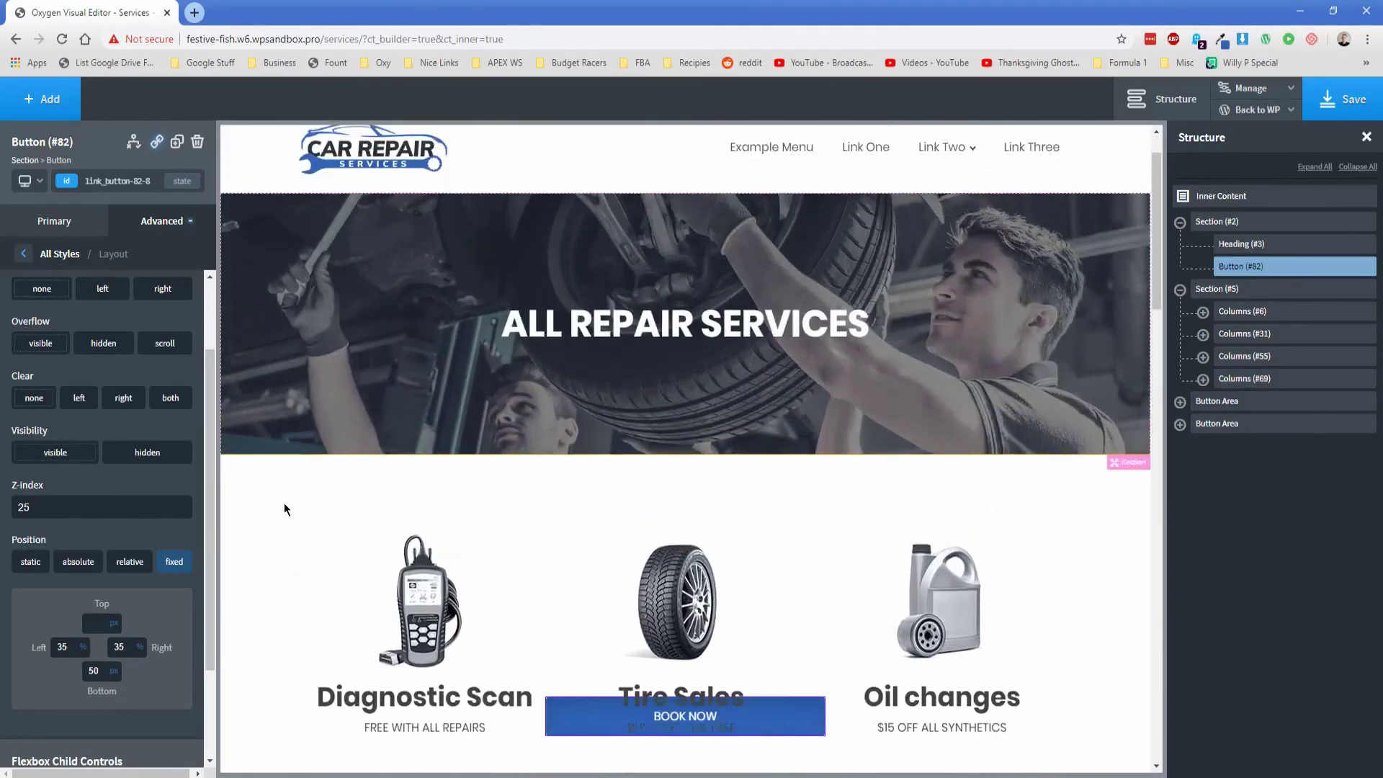